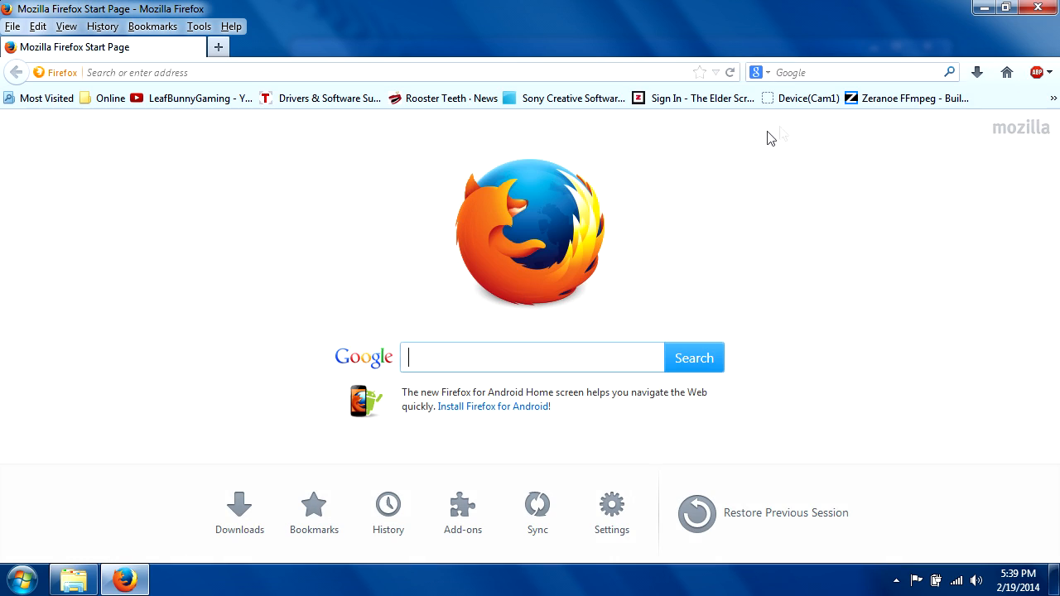
# - Download the FFmpeg git-b9936e5 64-bit Static build from the Zeranoe FFmpeg Builds page, save the file and check its download progress
pyautogui.click(888, 102)
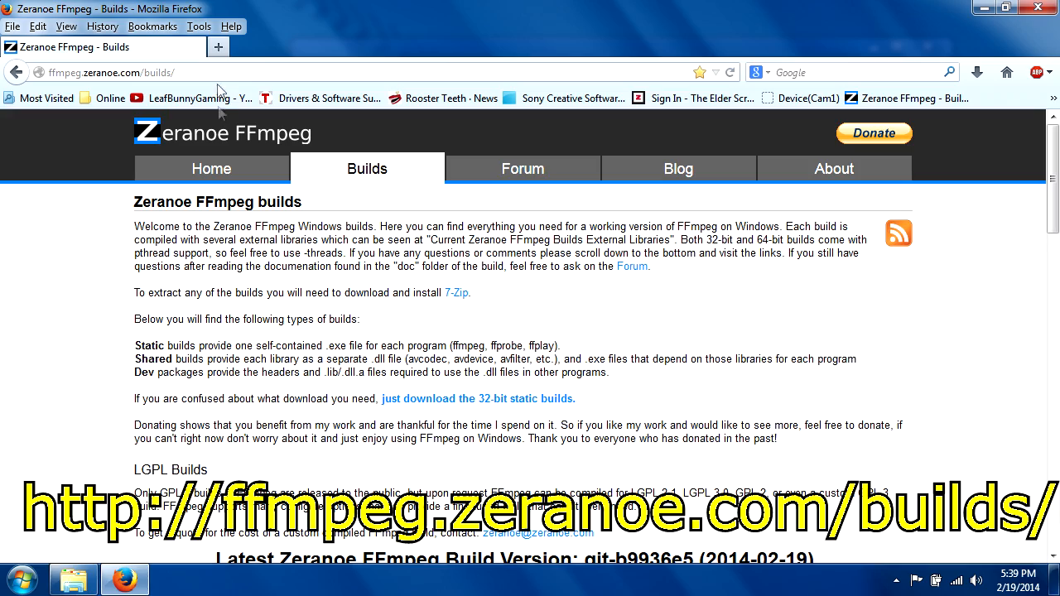
pyautogui.scroll(-4, 569, 354)
pyautogui.scroll(-1, 569, 356)
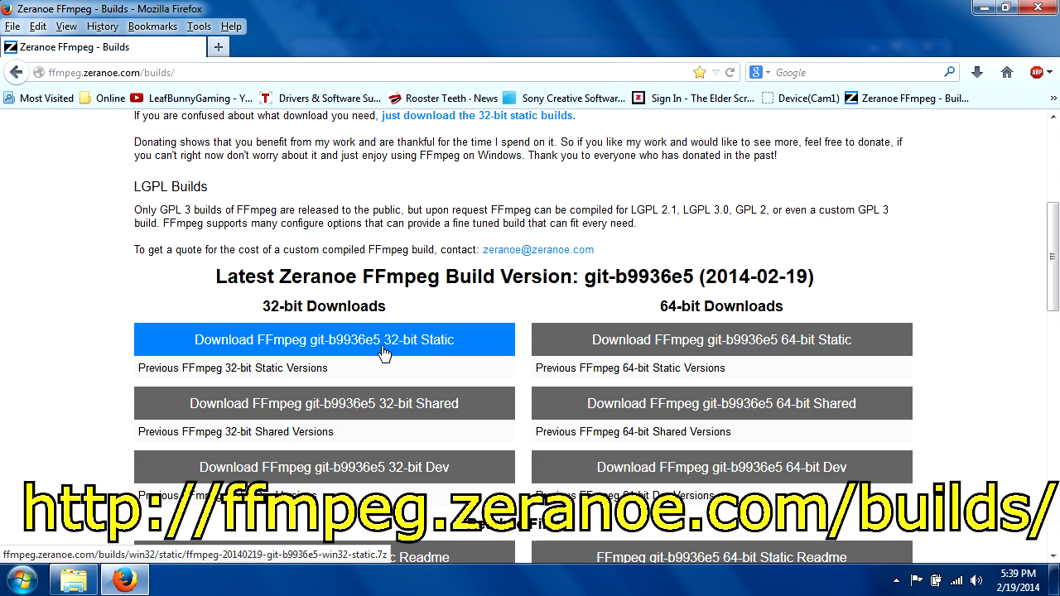
pyautogui.click(649, 350)
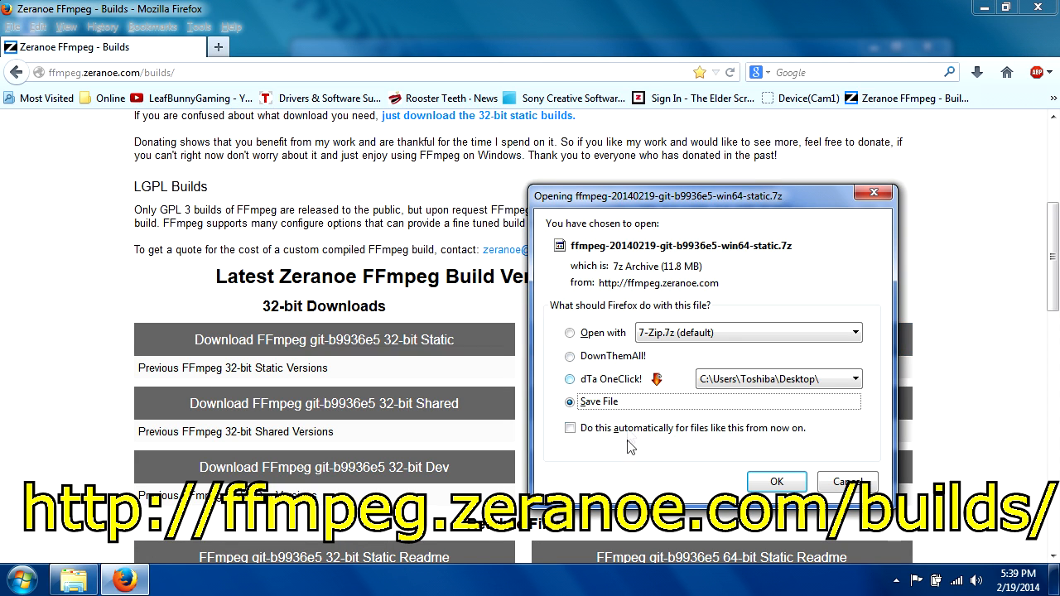
pyautogui.click(778, 483)
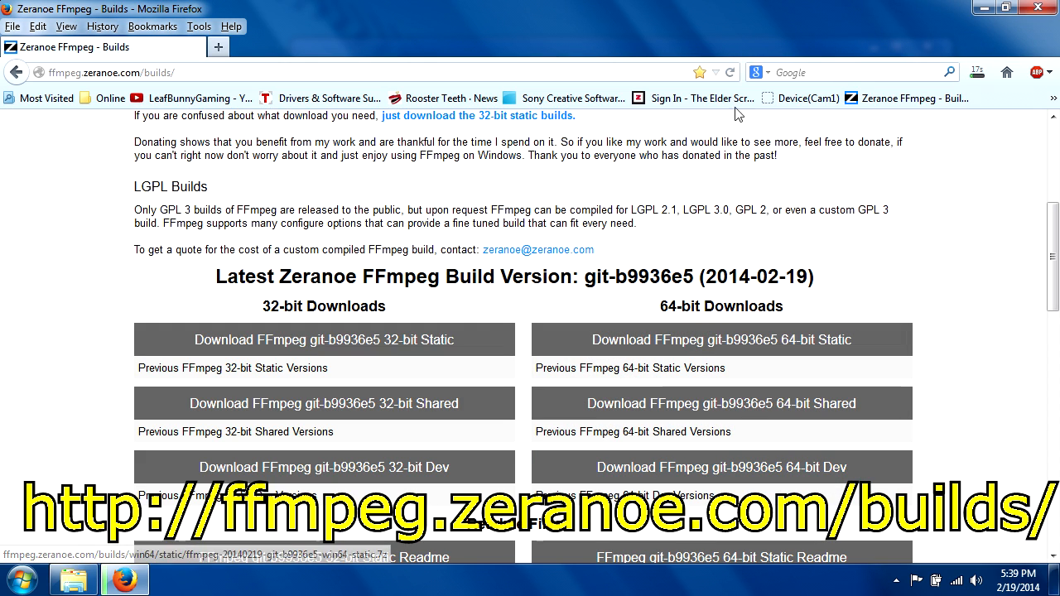
pyautogui.click(977, 73)
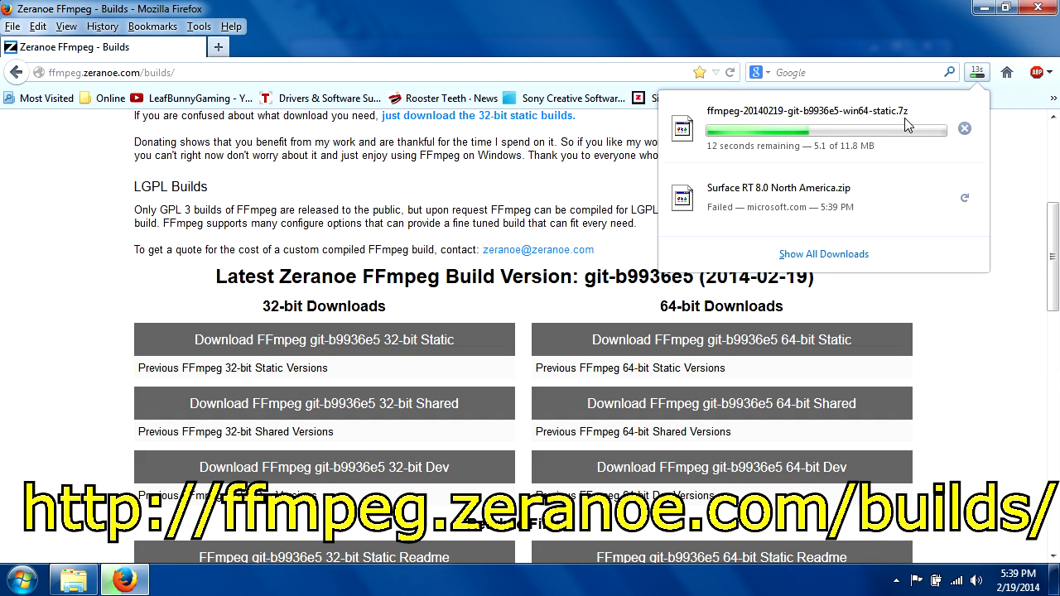
pyautogui.click(976, 73)
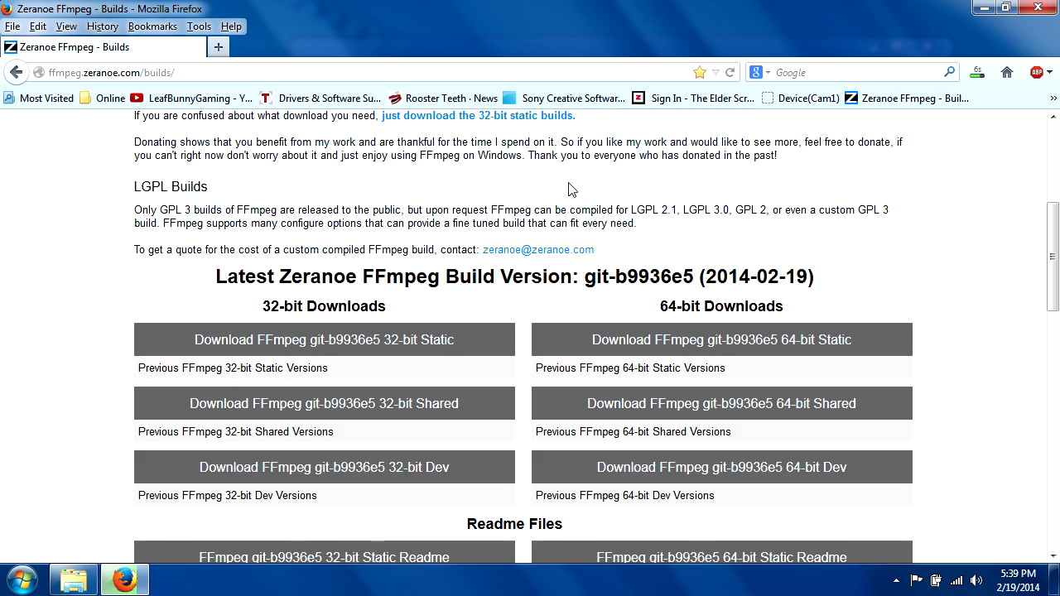
# - Follow the builds page's 7-Zip link, save the 64-bit x64 .msi installer, and close the browser
pyautogui.click(1053, 98)
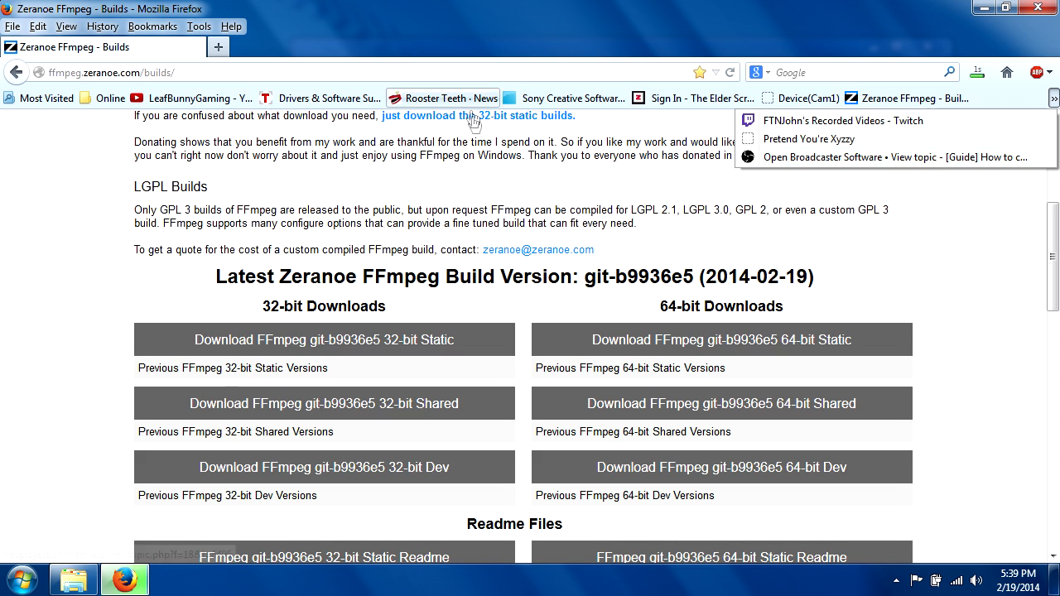
pyautogui.moveTo(134, 209); pyautogui.dragTo(555, 198)
pyautogui.click(555, 199)
pyautogui.scroll(4, 577, 236)
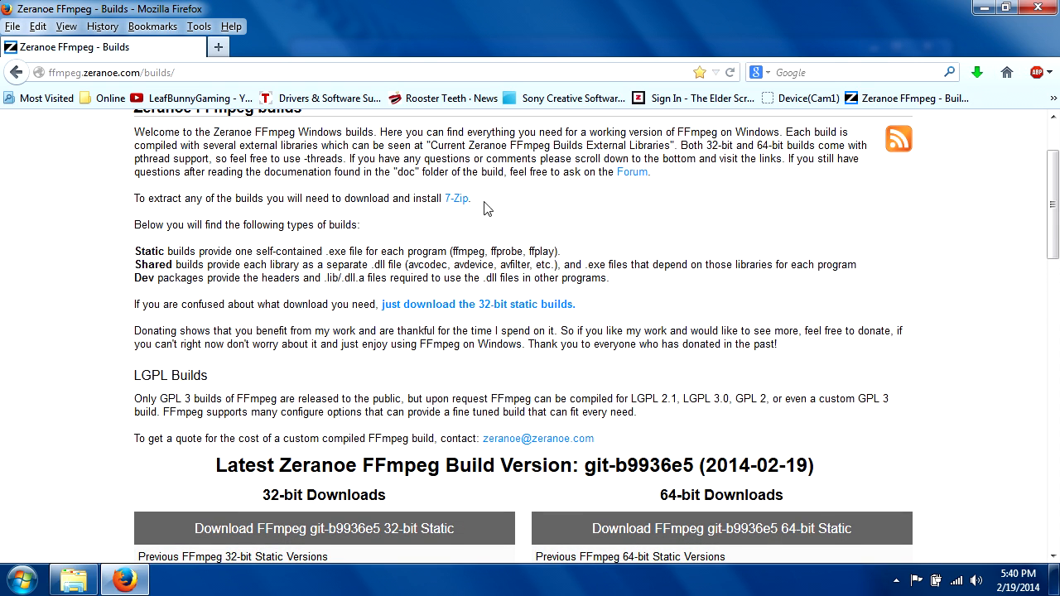
pyautogui.click(454, 205)
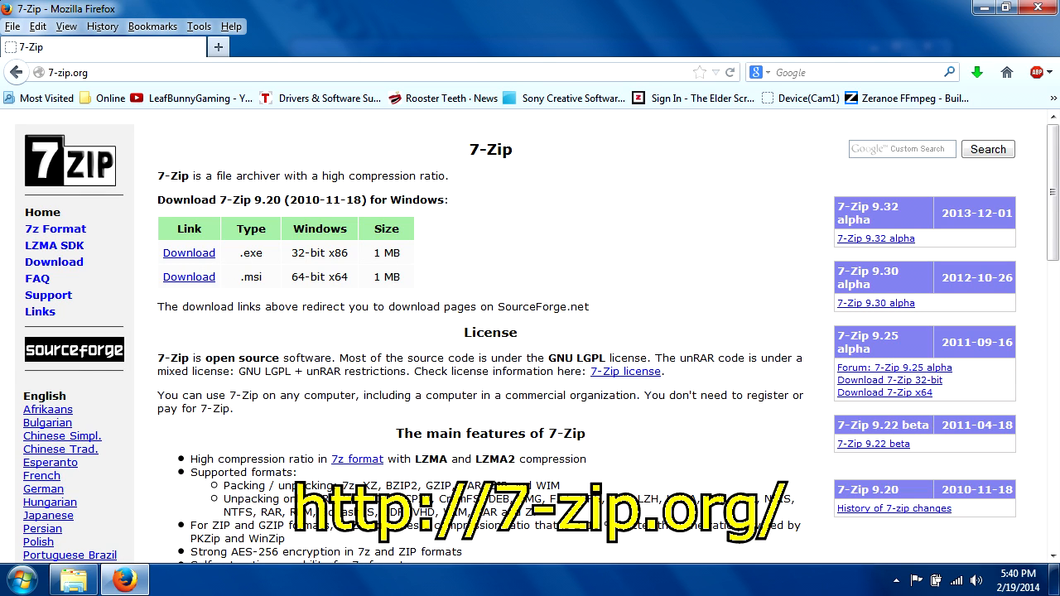
pyautogui.click(199, 279)
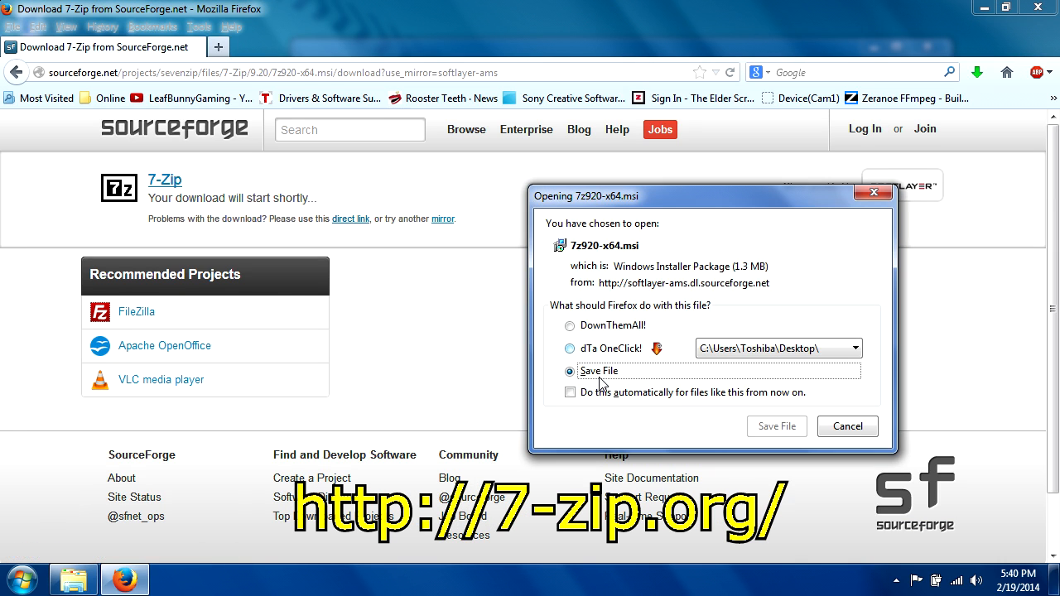
pyautogui.click(765, 426)
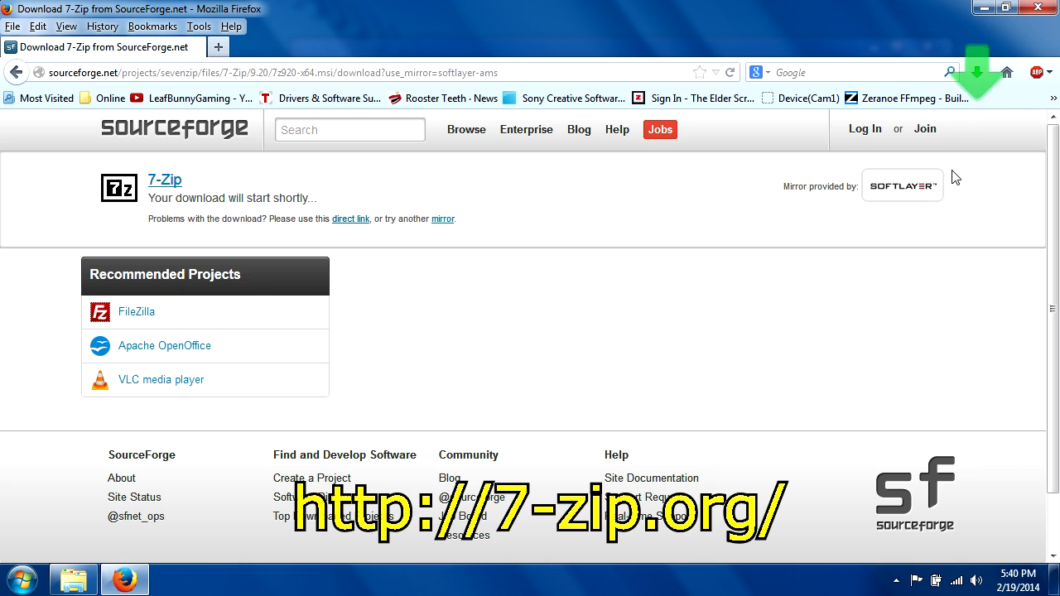
pyautogui.click(1044, 8)
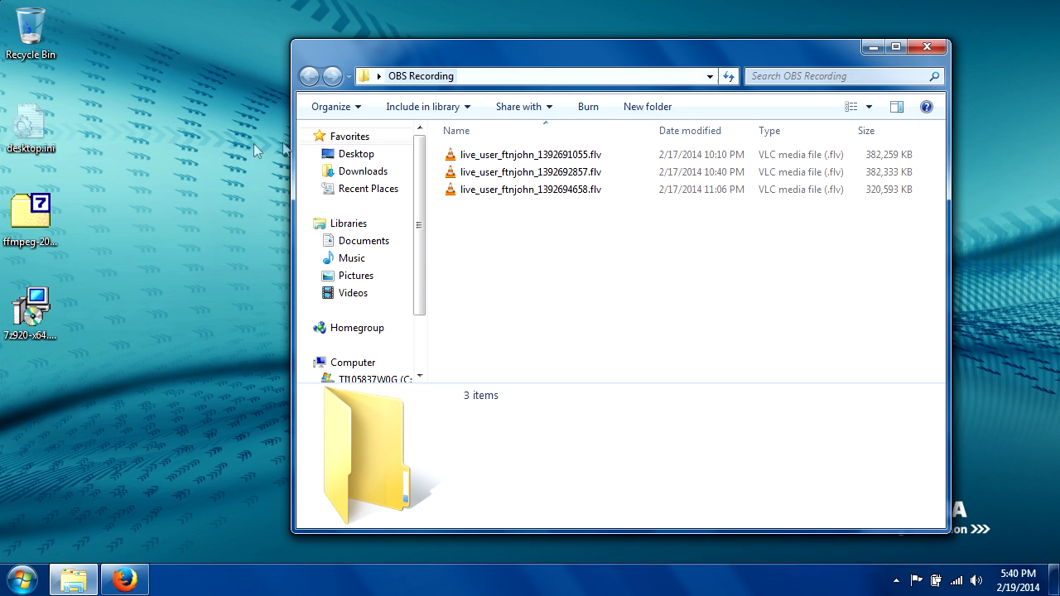
# - Run the 7z920-x64.msi installer from the desktop, accept the license terms and complete the 7-Zip 9.20 (x64 edition) setup
pyautogui.click(28, 318)
pyautogui.doubleClick(27, 318)
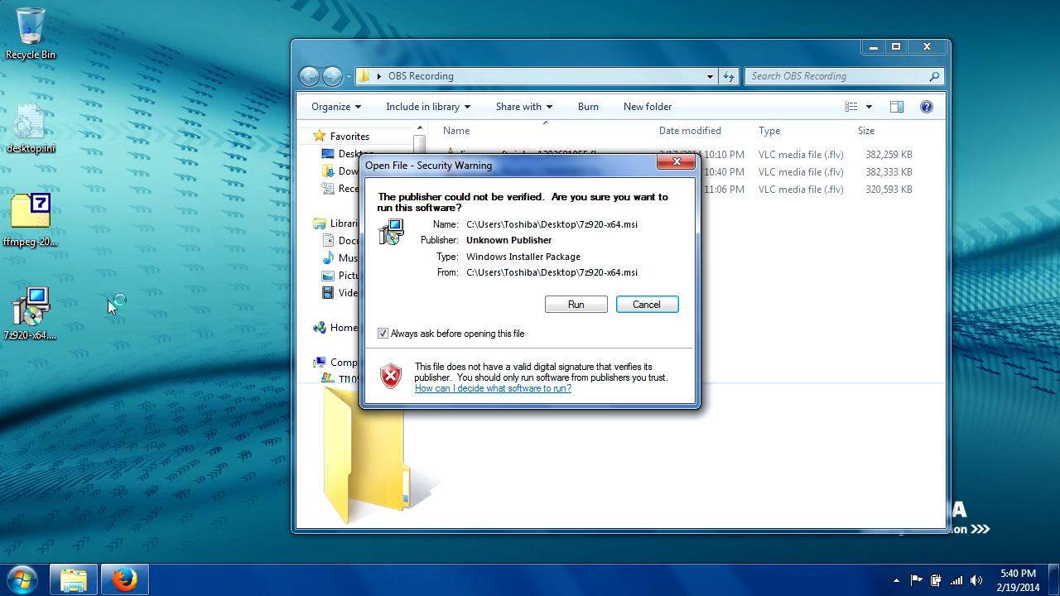
pyautogui.click(575, 306)
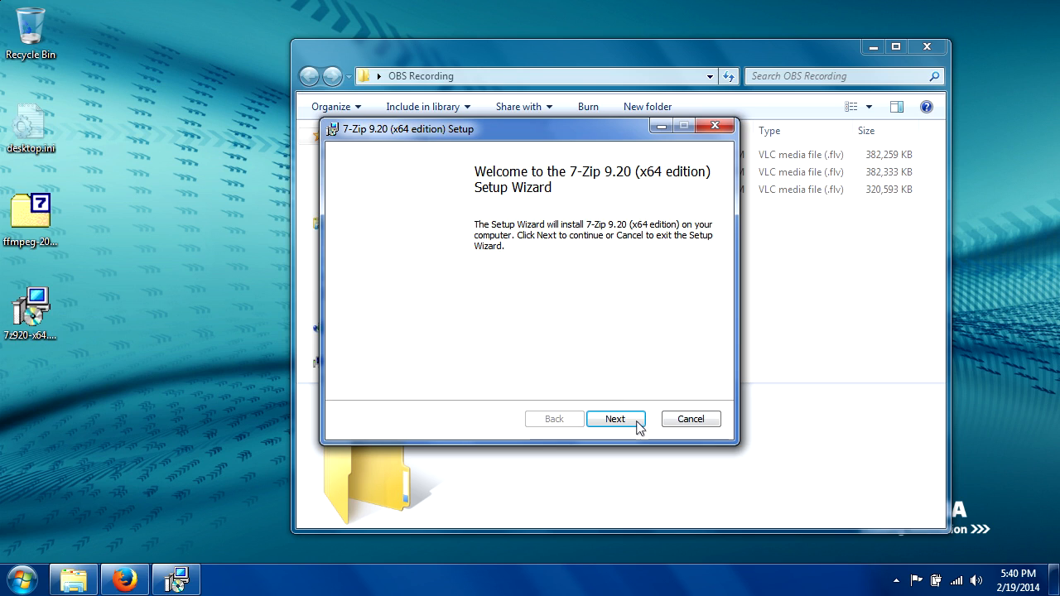
pyautogui.click(612, 420)
pyautogui.click(351, 378)
pyautogui.click(621, 420)
pyautogui.click(616, 419)
pyautogui.click(615, 418)
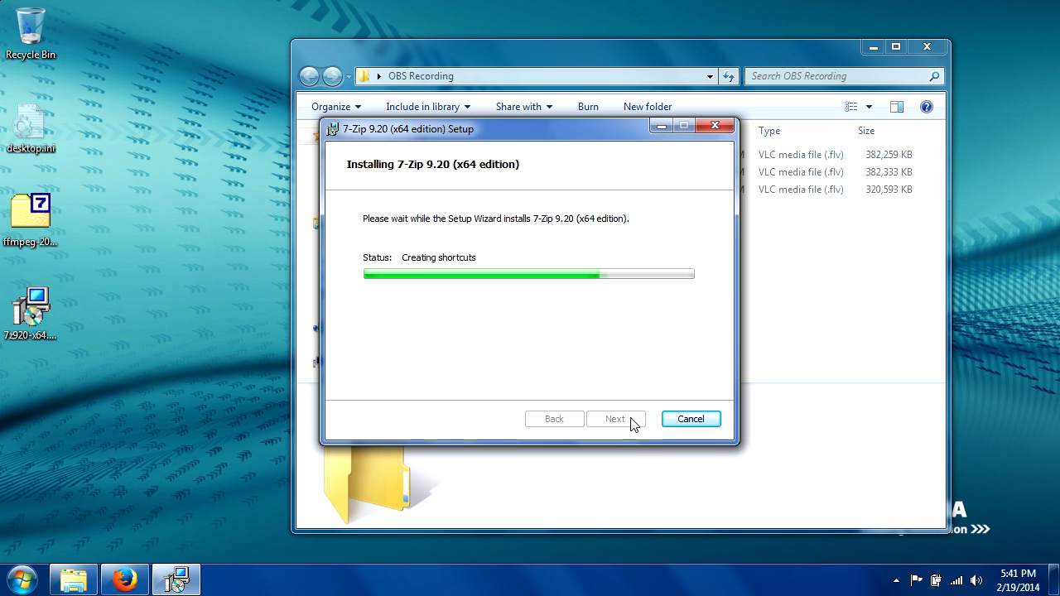
pyautogui.click(634, 424)
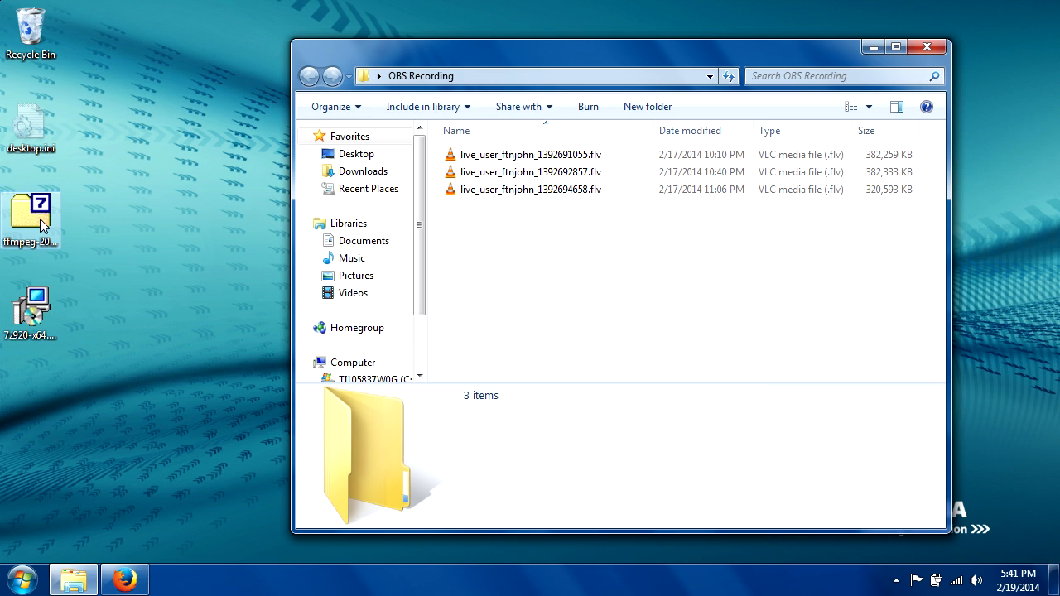
# - Extract the downloaded ffmpeg-20140219-git-b9936e5-win64-static.7z archive to C:\Users\Toshiba\Desktop\ and close the 7-Zip window
pyautogui.click(40, 219)
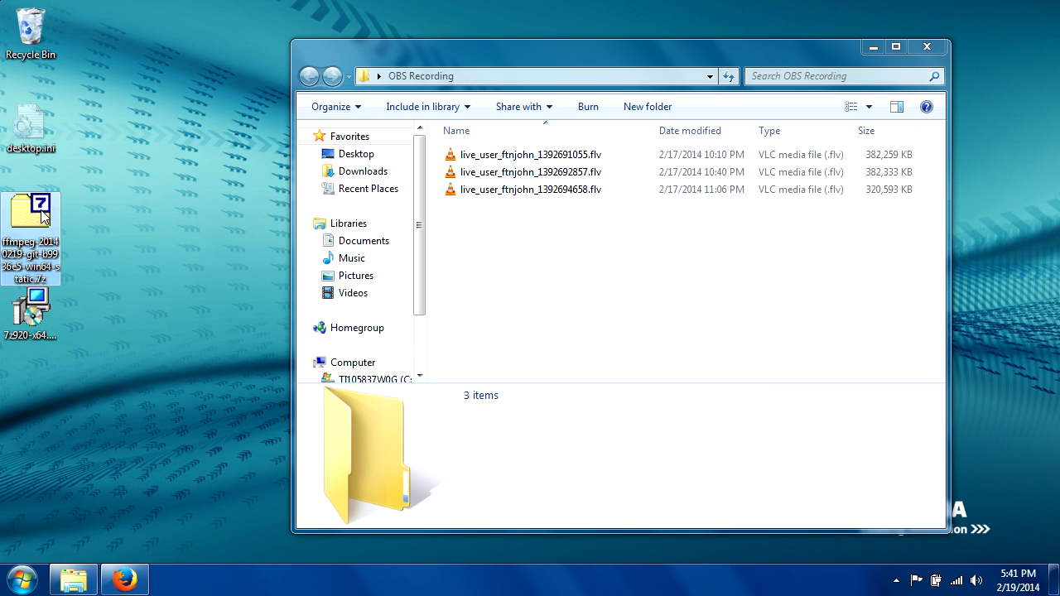
pyautogui.doubleClick(42, 215)
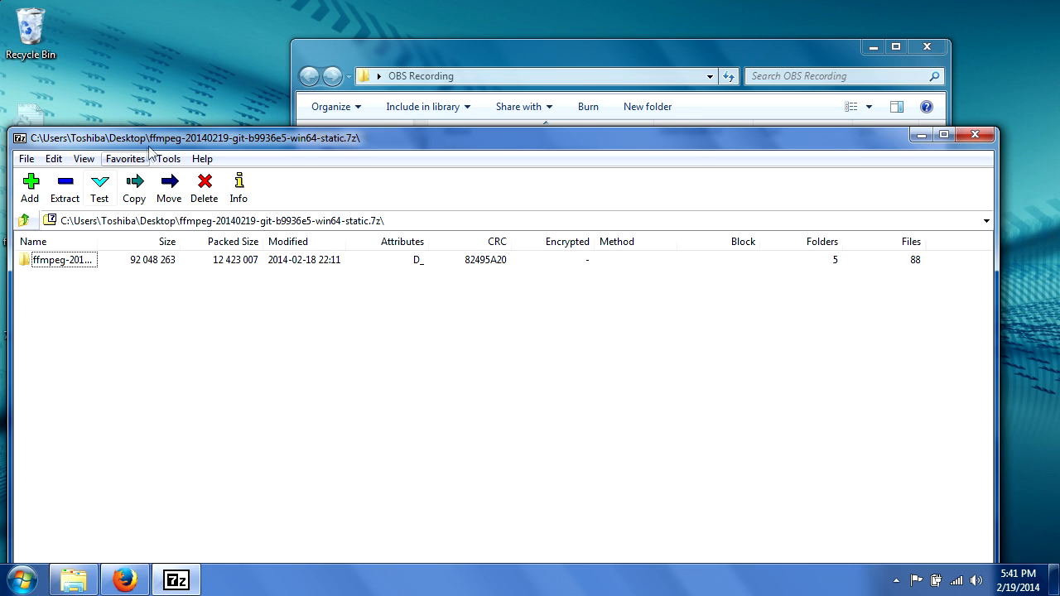
pyautogui.moveTo(156, 139); pyautogui.dragTo(165, 119)
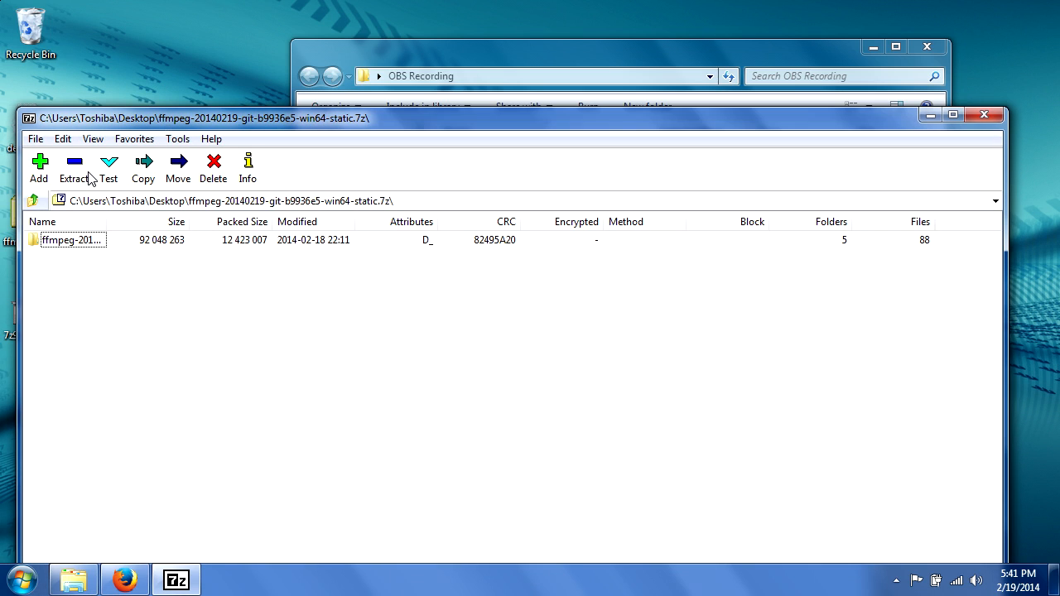
pyautogui.click(77, 172)
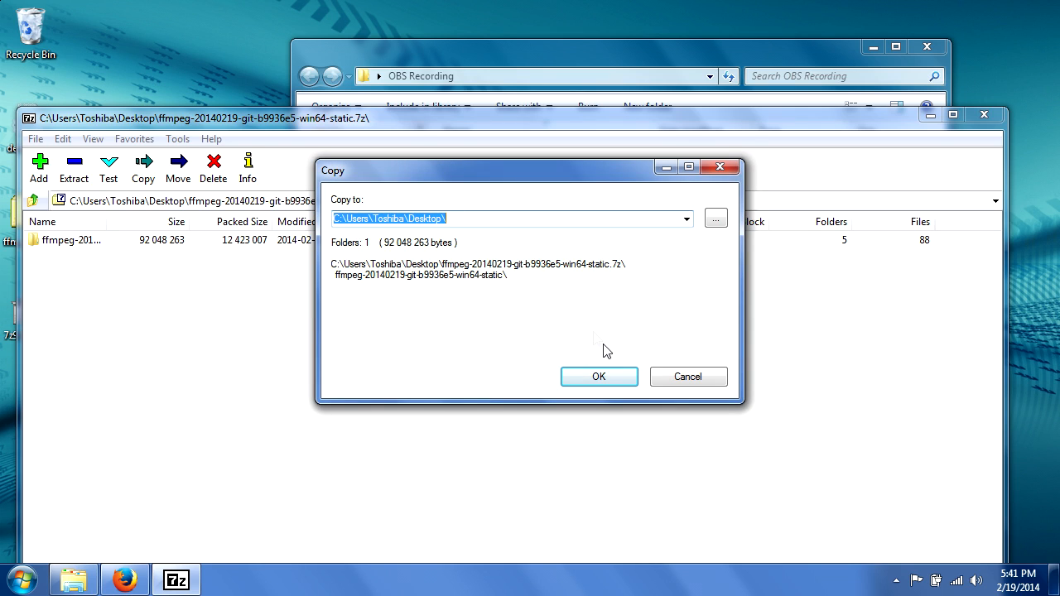
pyautogui.click(588, 381)
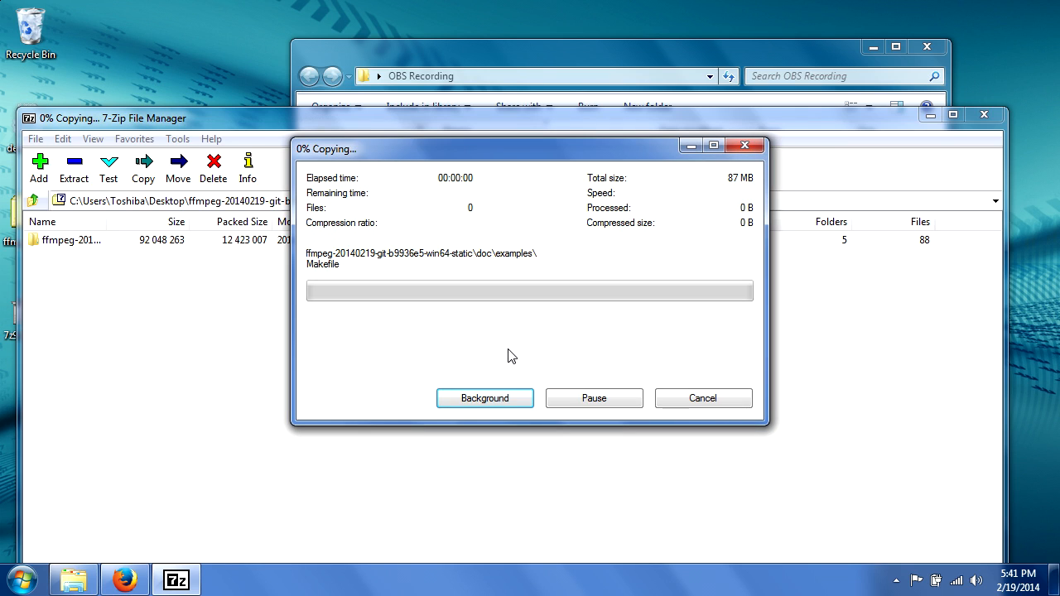
pyautogui.click(980, 115)
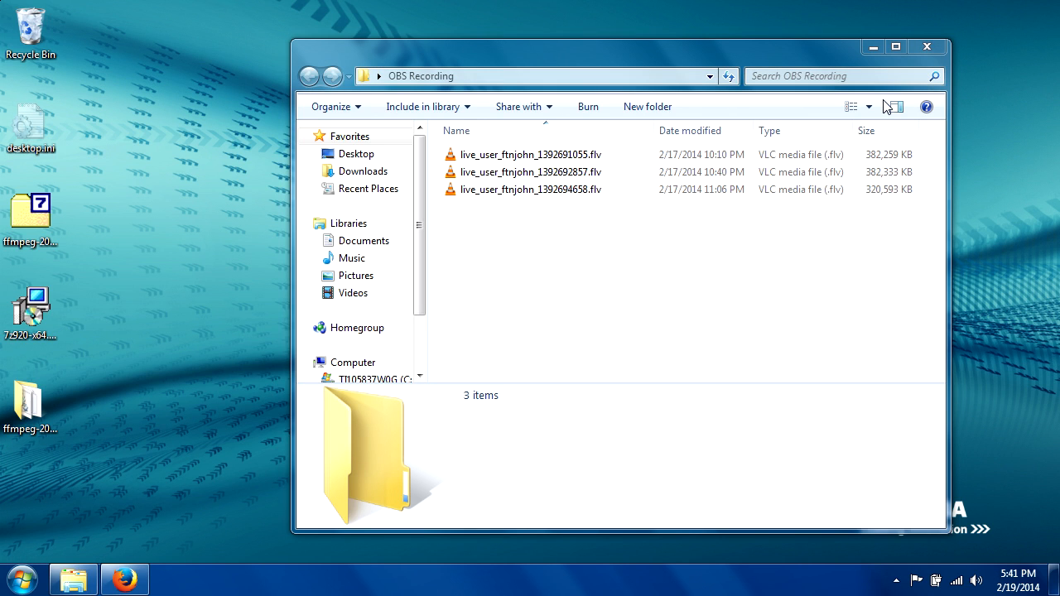
# - Move the extracted ffmpeg-20140219-git-b9936e5-win64-static folder from the desktop to the root of the C: drive
pyautogui.click(36, 405)
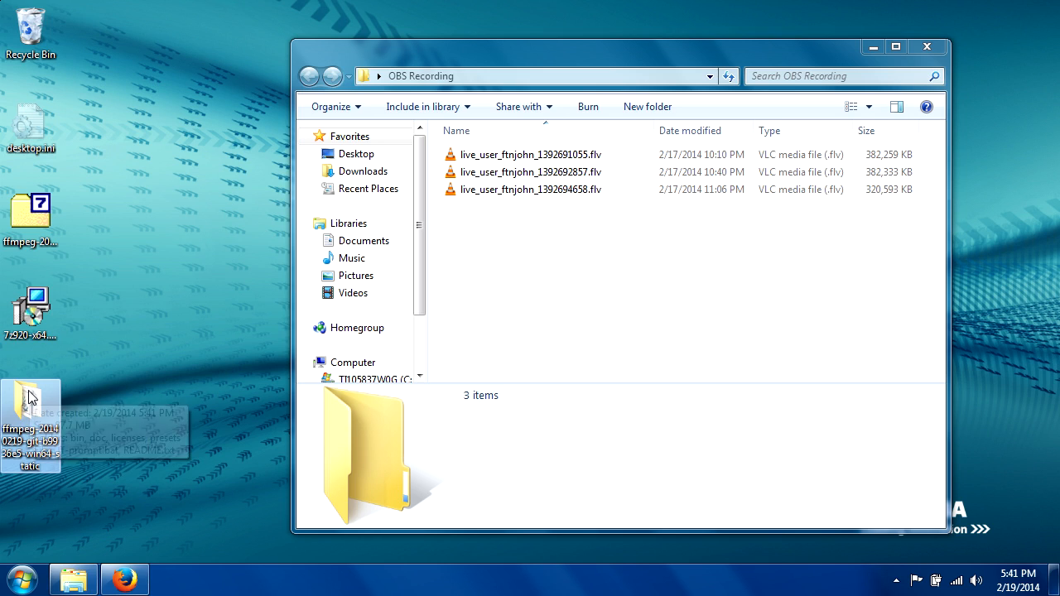
pyautogui.rightClick(29, 397)
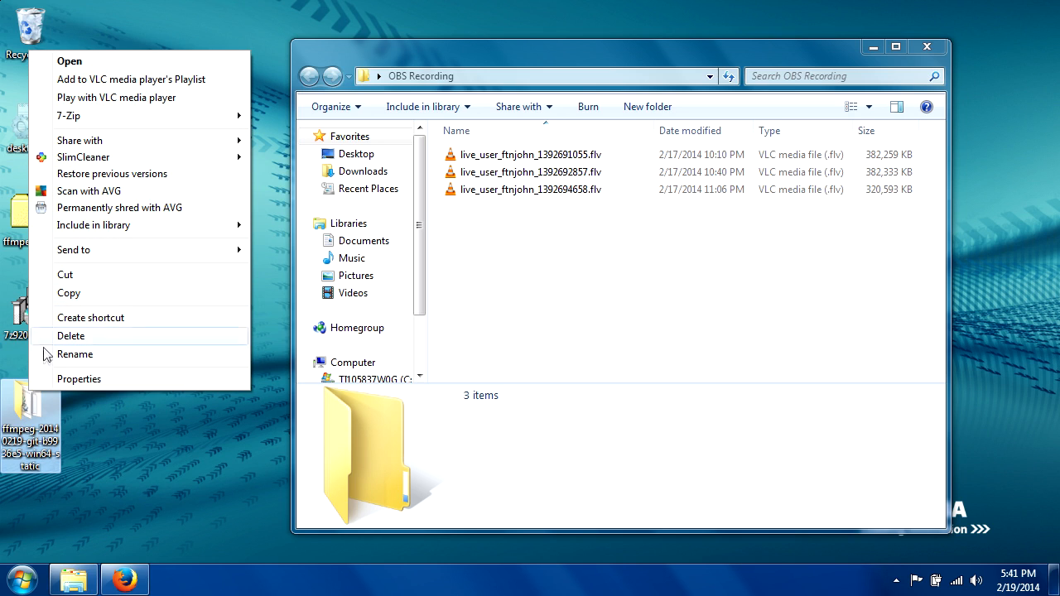
pyautogui.click(86, 275)
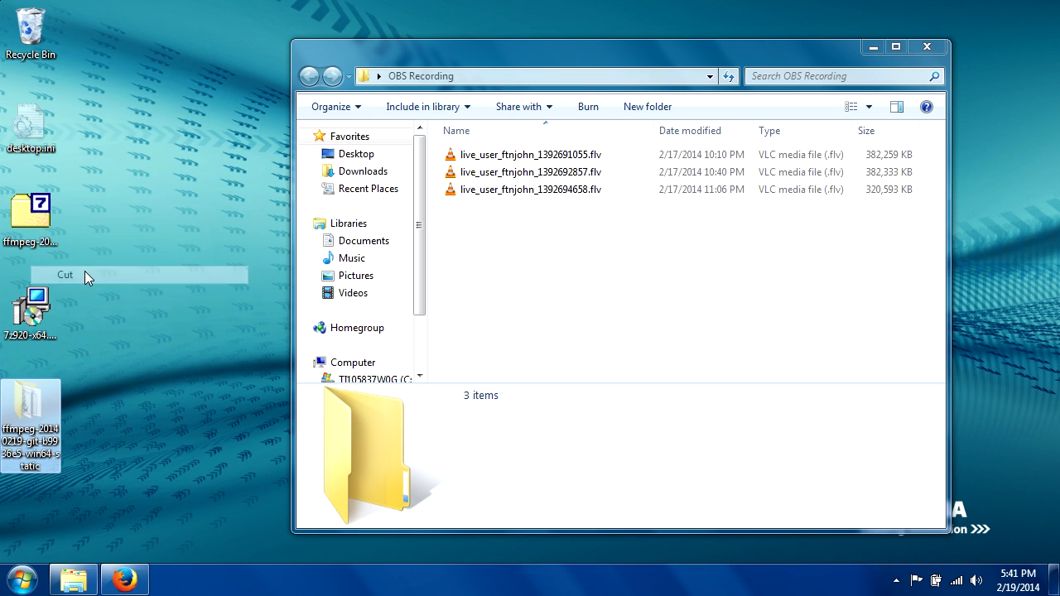
pyautogui.click(22, 580)
pyautogui.click(251, 387)
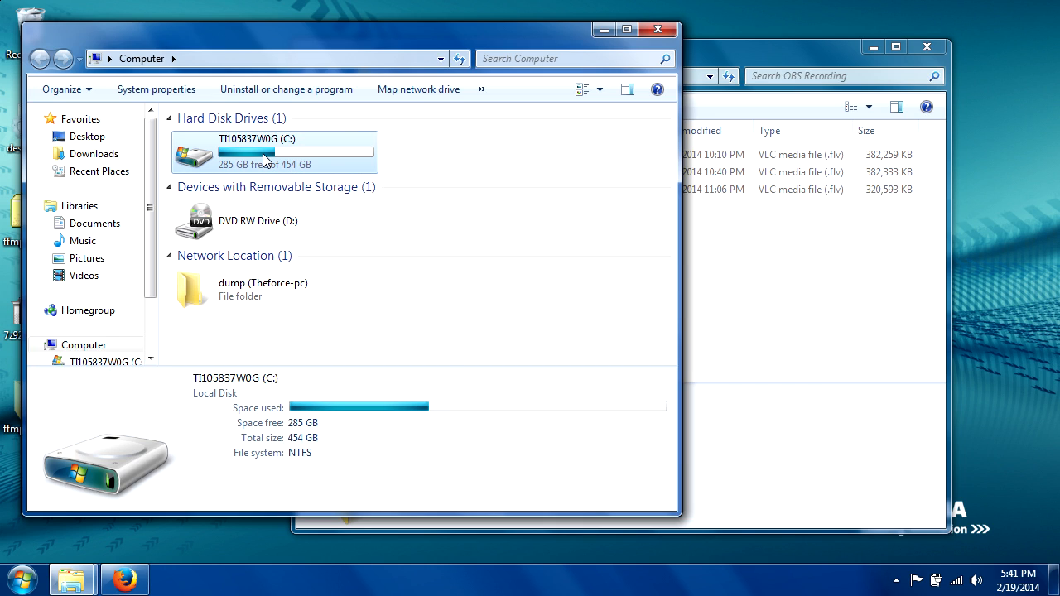
pyautogui.rightClick(265, 159)
pyautogui.click(302, 309)
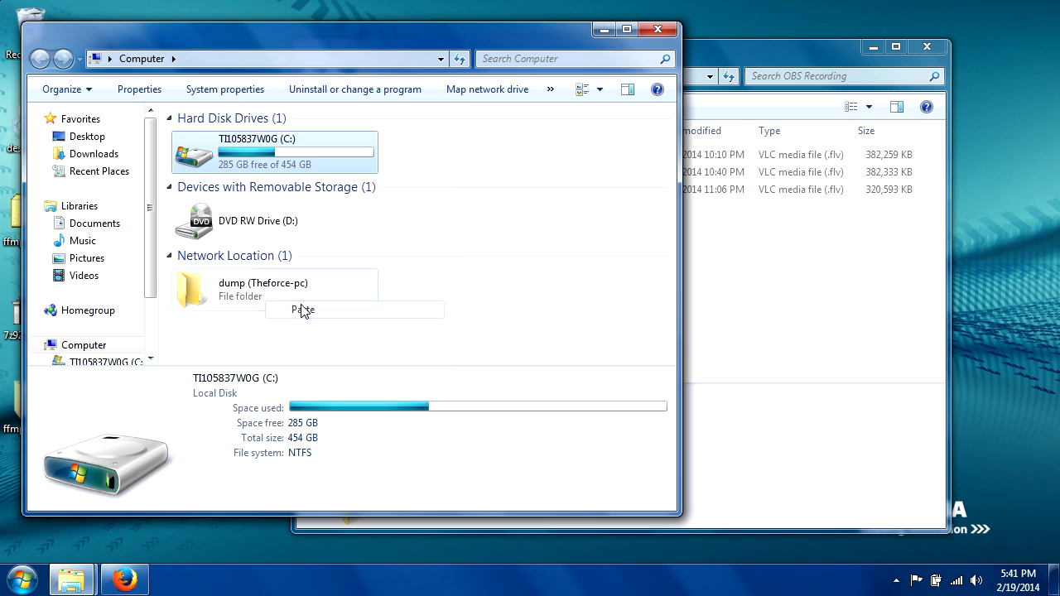
# - Copy the full path of the bin folder inside the FFmpeg folder on the C: drive, and close the window
pyautogui.doubleClick(203, 153)
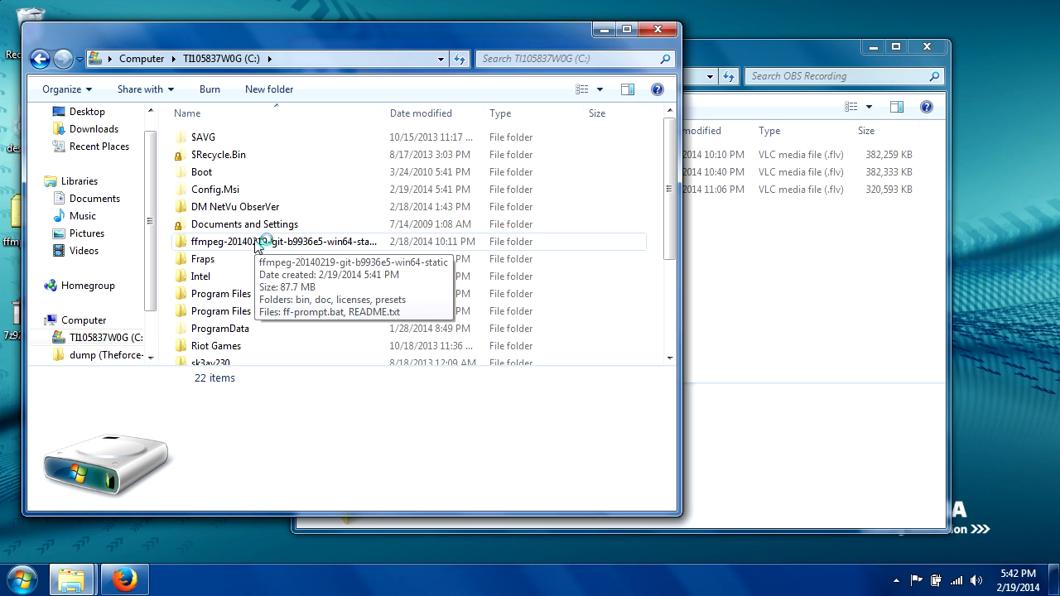
pyautogui.doubleClick(256, 241)
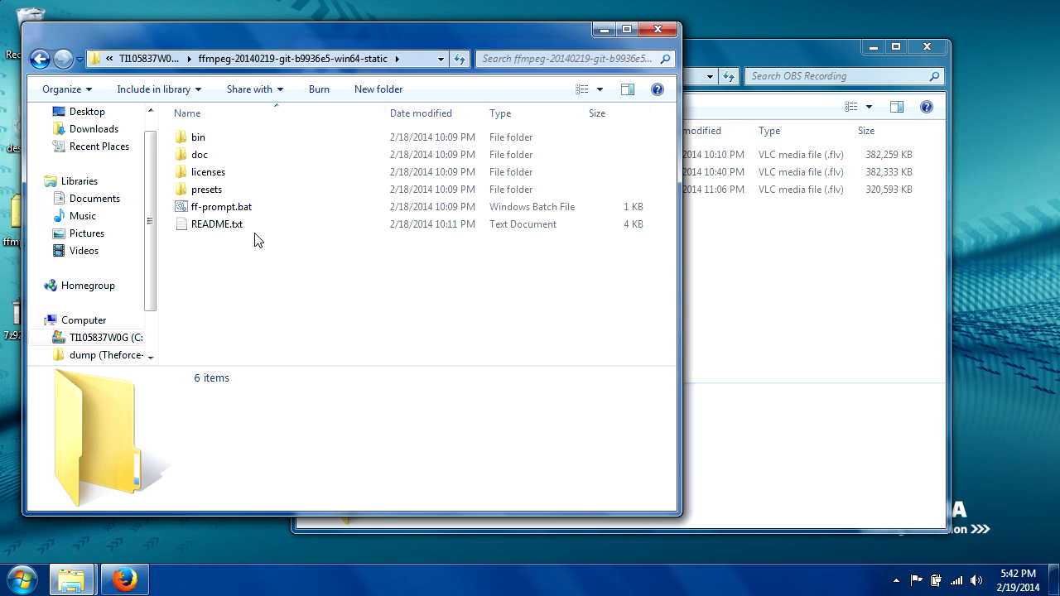
pyautogui.doubleClick(196, 139)
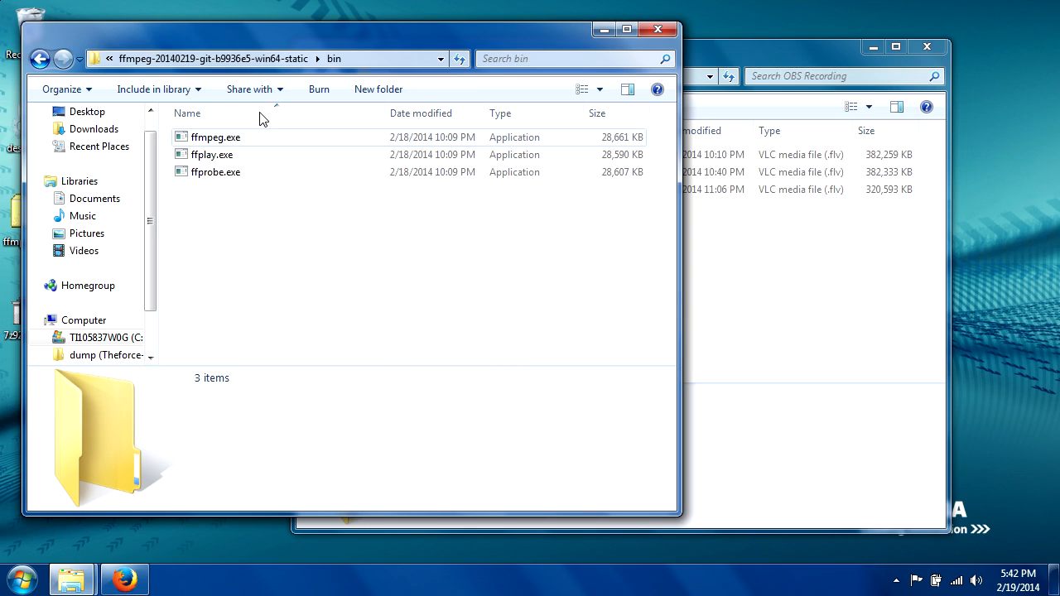
pyautogui.click(366, 63)
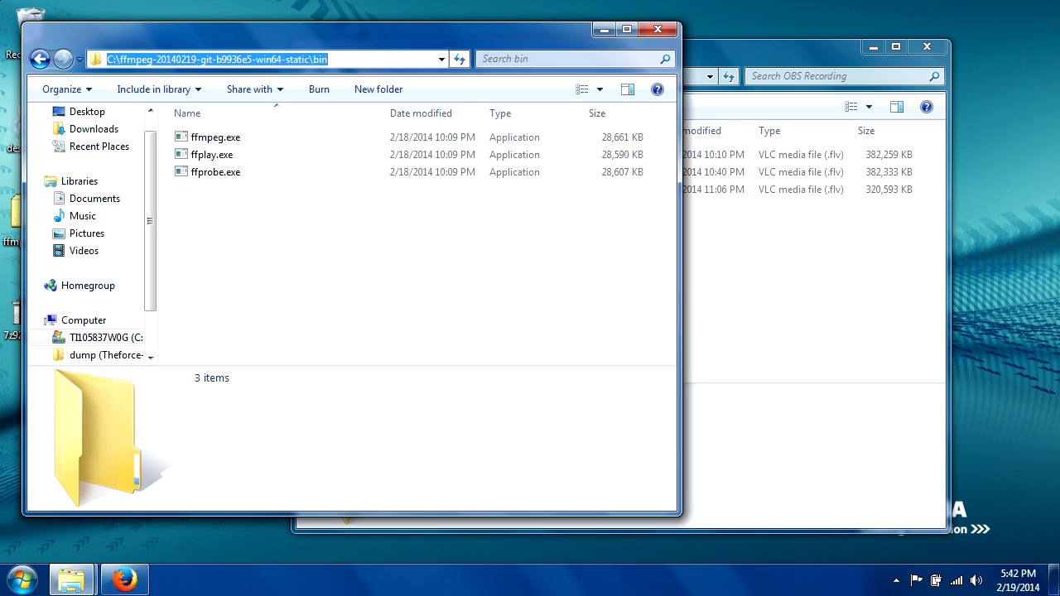
pyautogui.rightClick(241, 56)
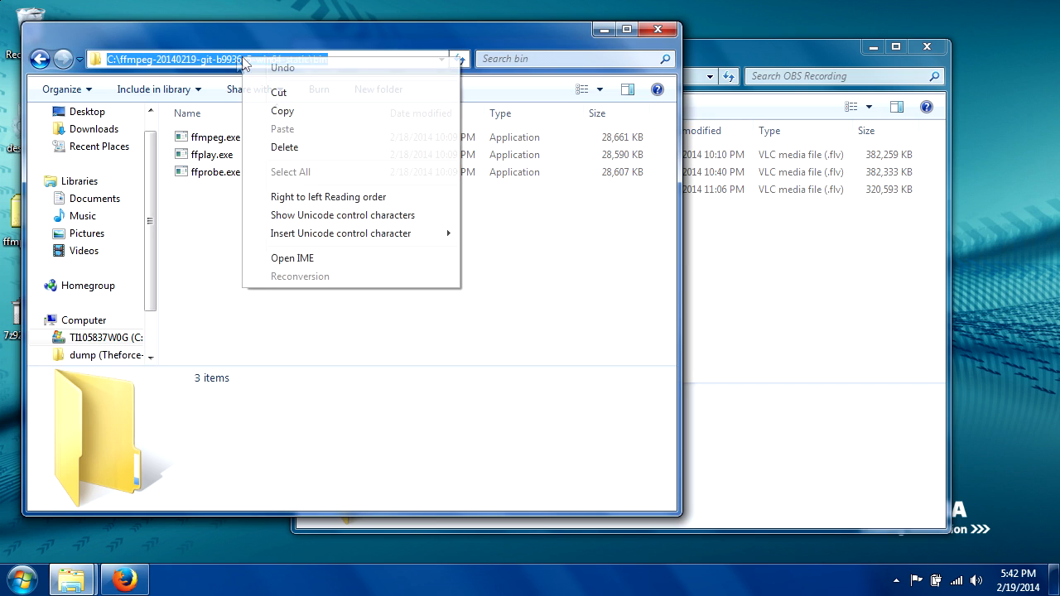
pyautogui.click(306, 121)
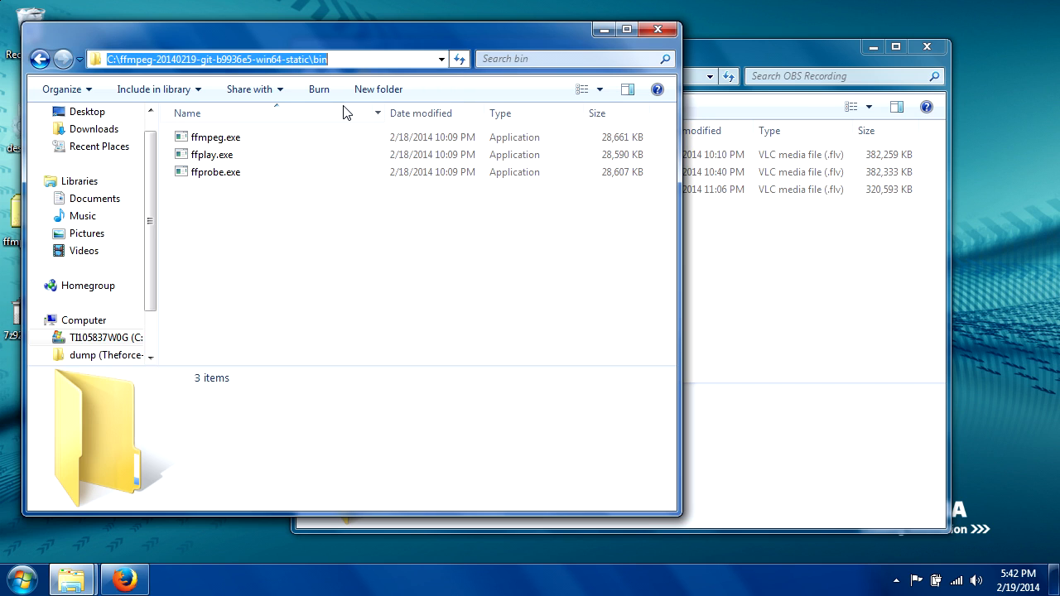
pyautogui.click(669, 36)
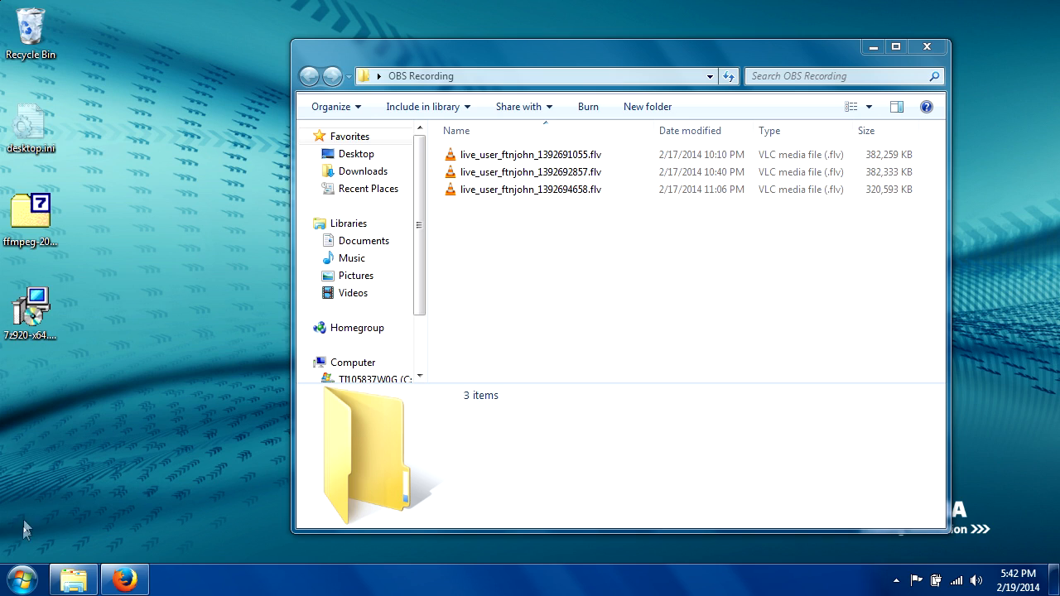
# - Open the Environment Variables dialog from the computer's advanced system settings
pyautogui.click(21, 582)
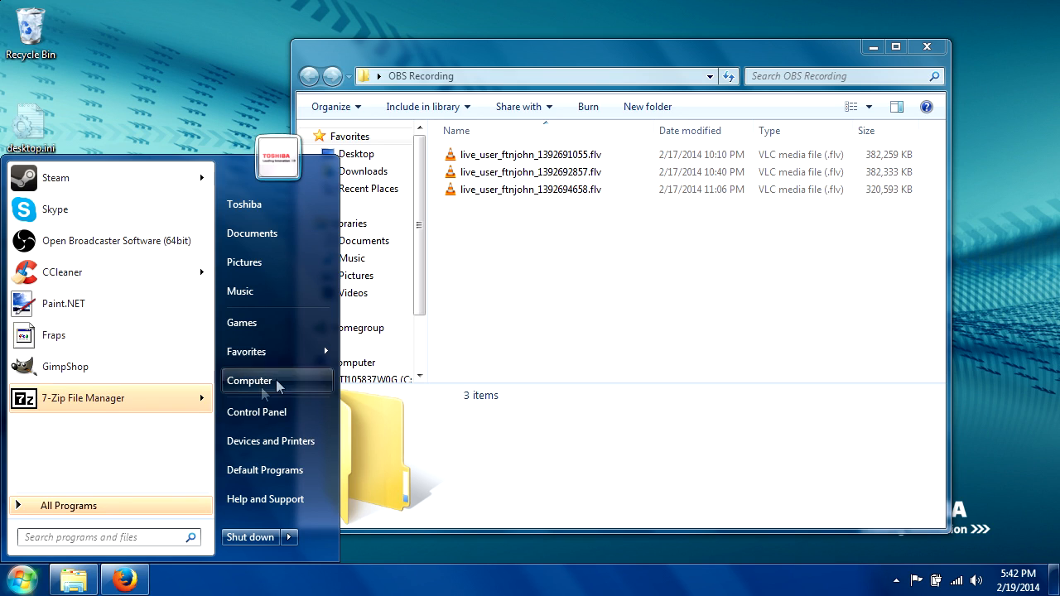
pyautogui.rightClick(264, 383)
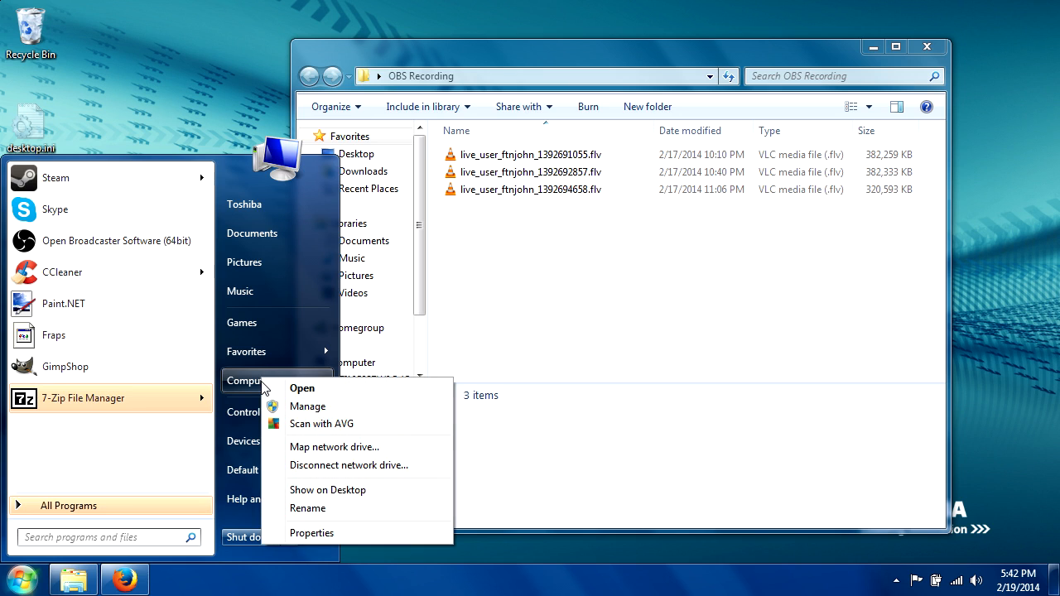
pyautogui.click(287, 529)
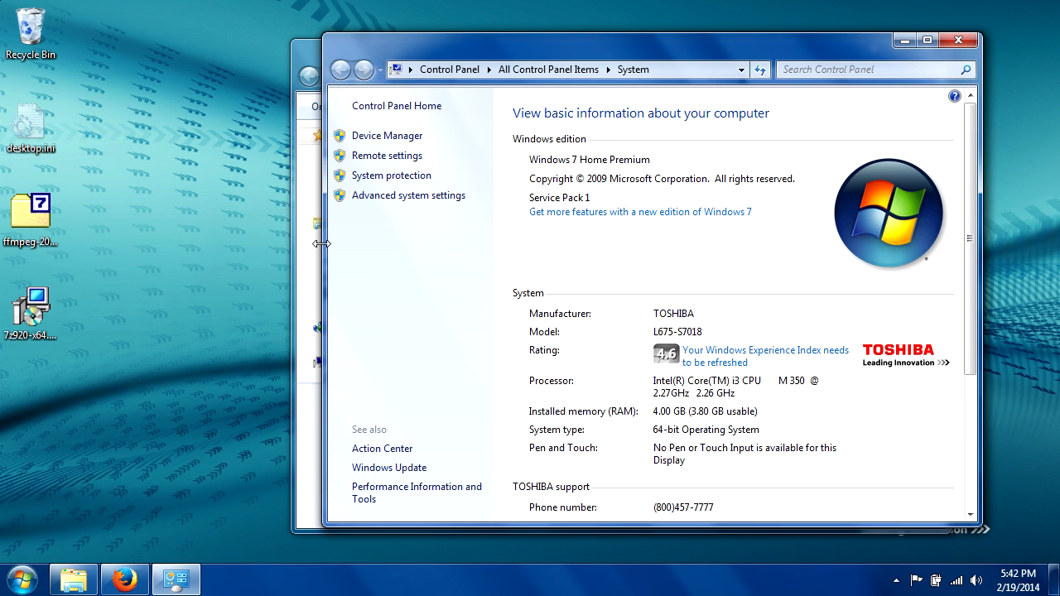
pyautogui.click(396, 196)
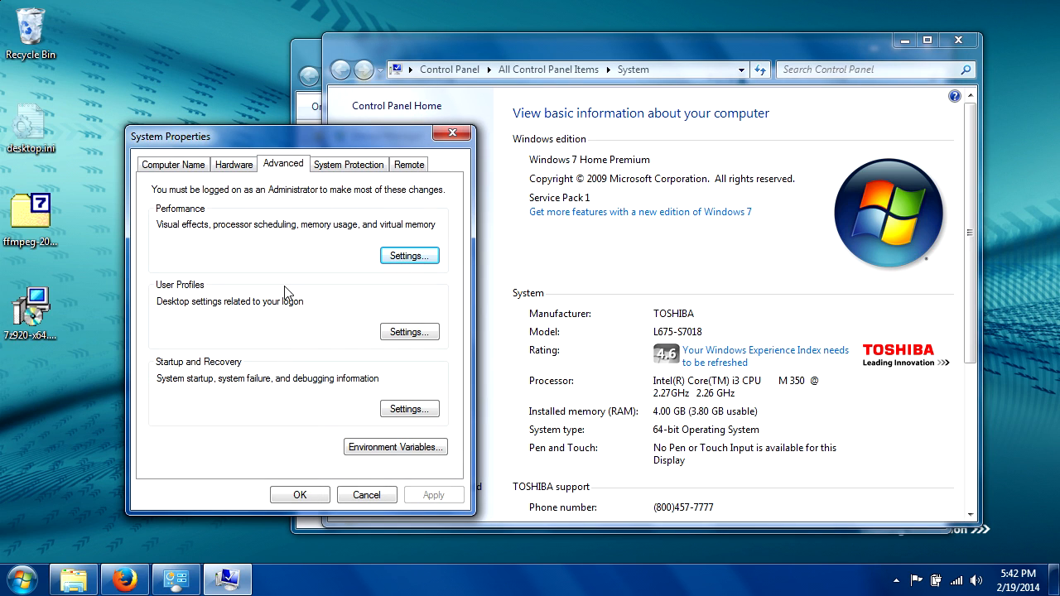
pyautogui.click(382, 452)
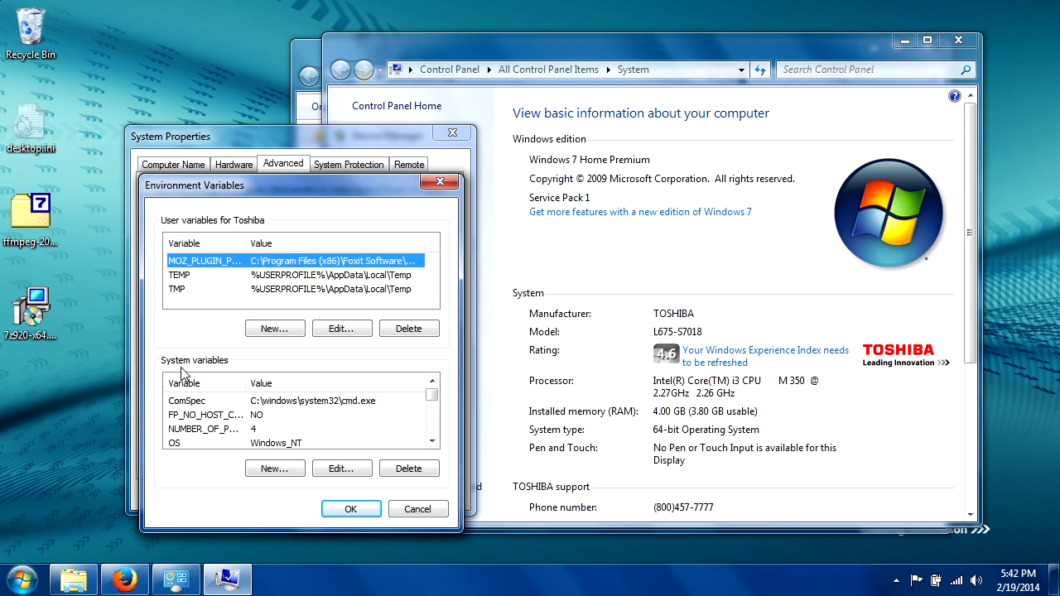
# - Append the copied FFmpeg bin path followed by a semicolon to the system variable Path, confirm the dialogs and close the System window
pyautogui.click(431, 442)
pyautogui.click(432, 442)
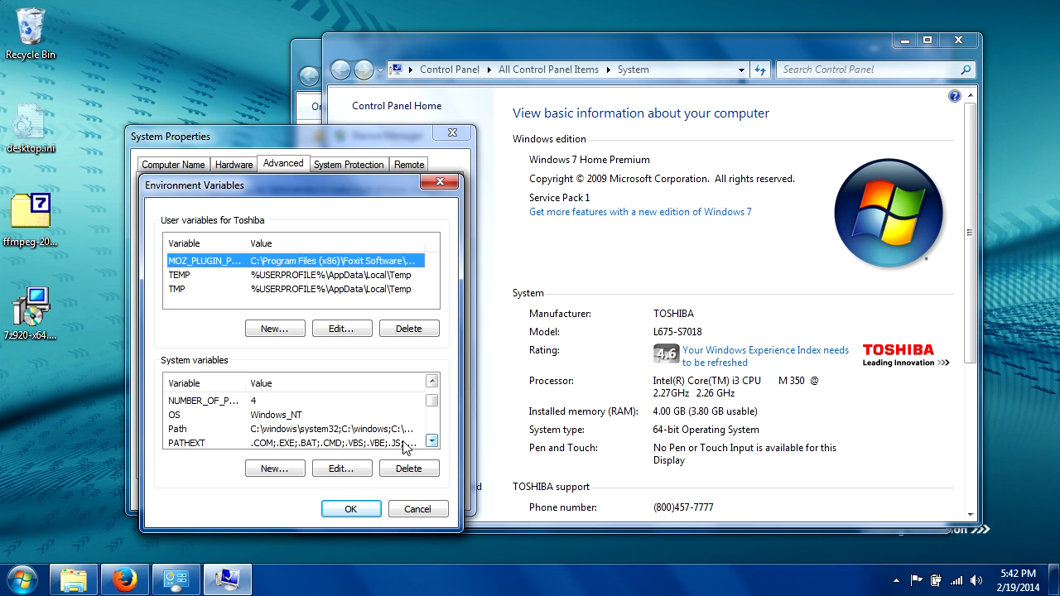
pyautogui.click(338, 429)
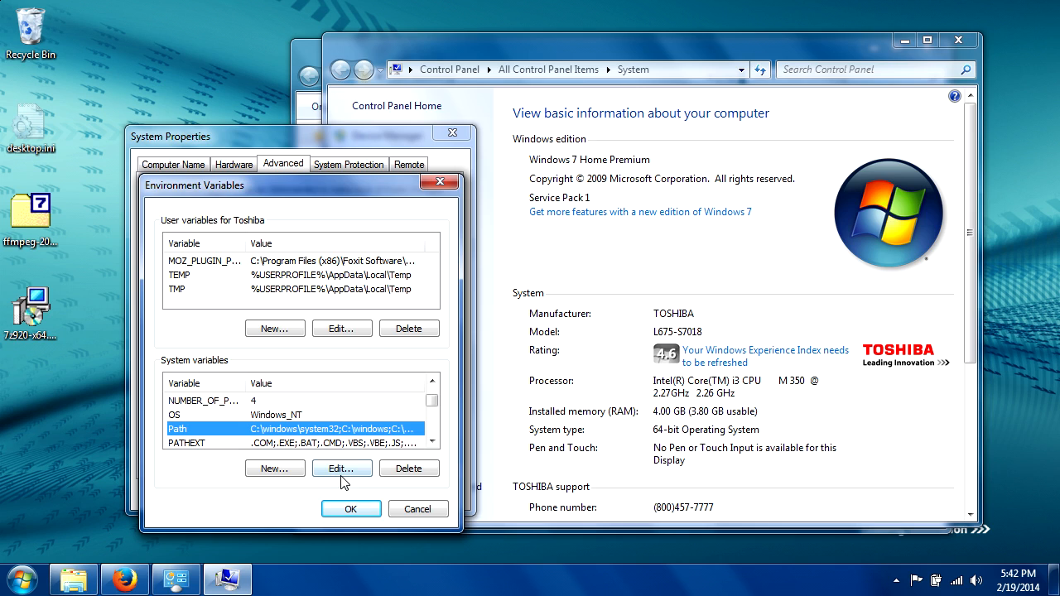
pyautogui.click(341, 469)
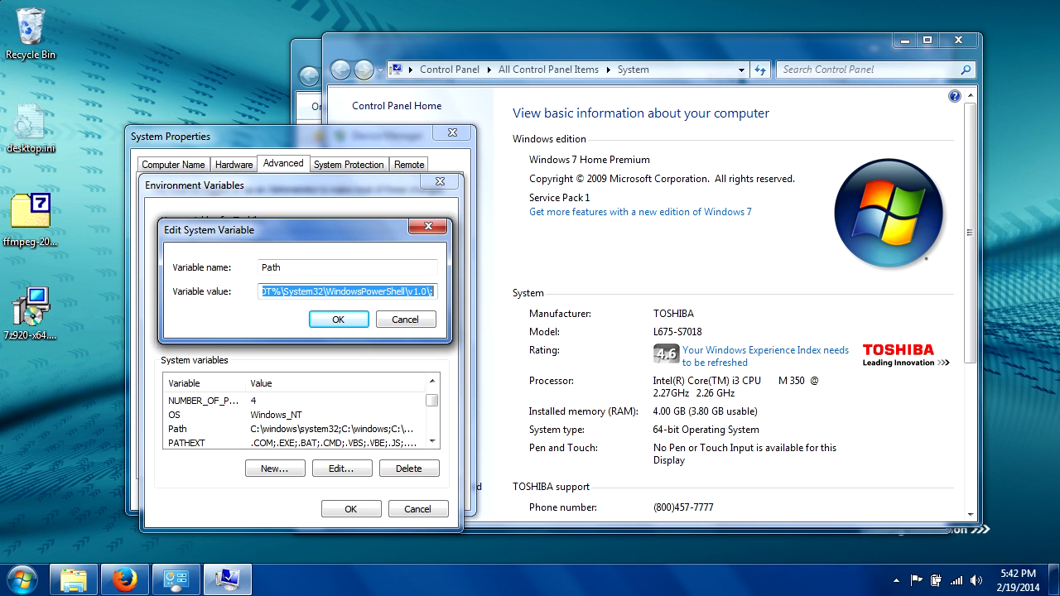
pyautogui.press('End')
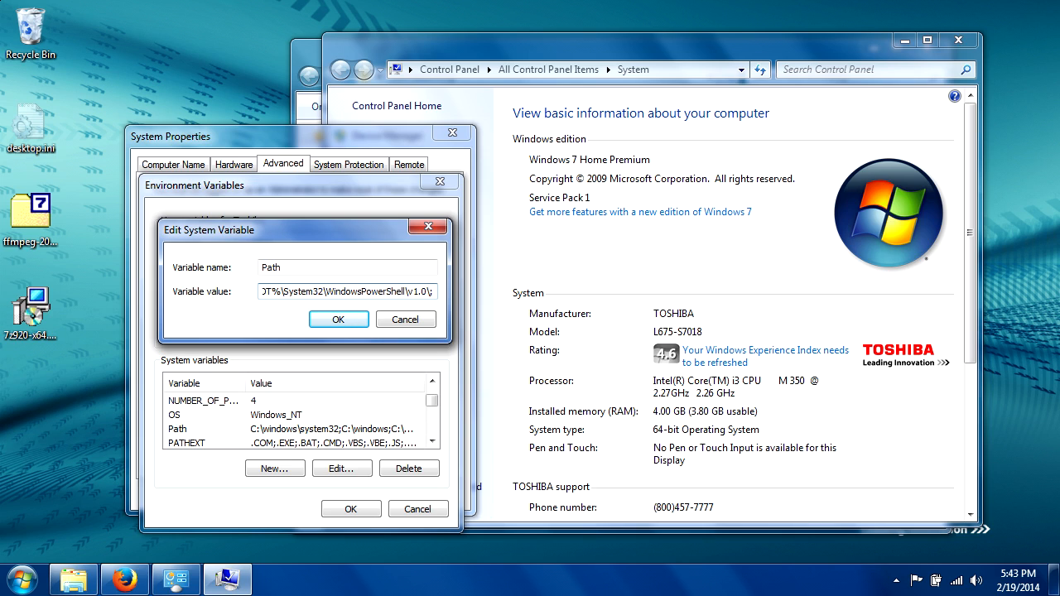
pyautogui.rightClick(435, 290)
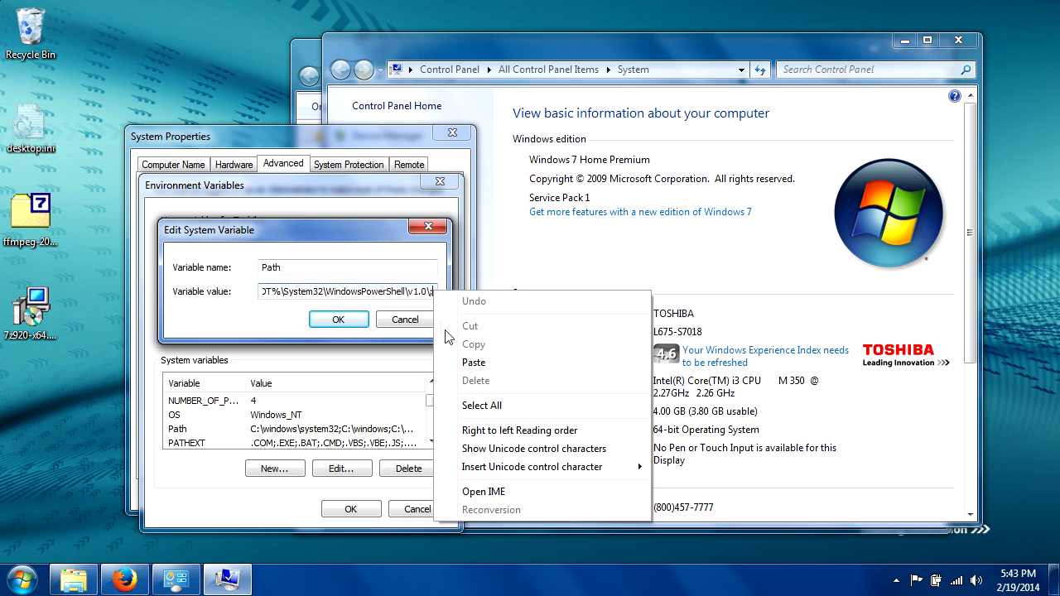
pyautogui.click(472, 362)
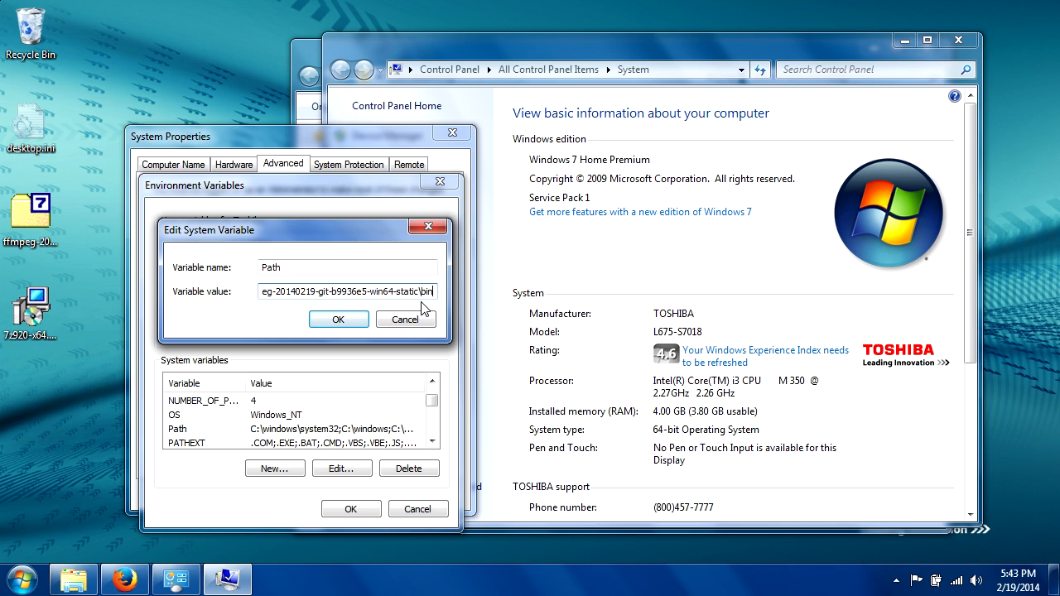
pyautogui.write(';')
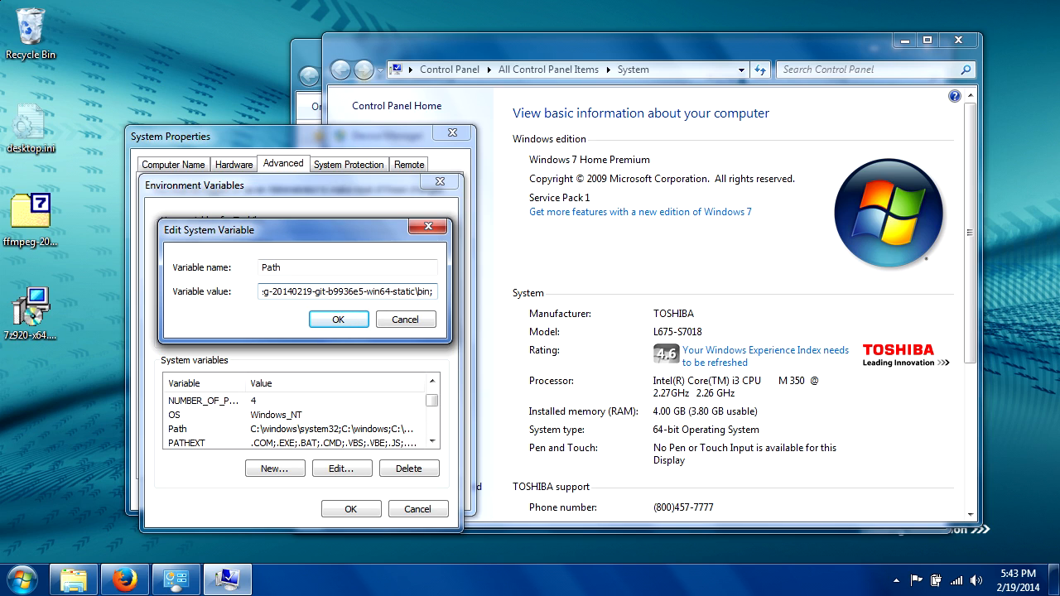
pyautogui.click(342, 322)
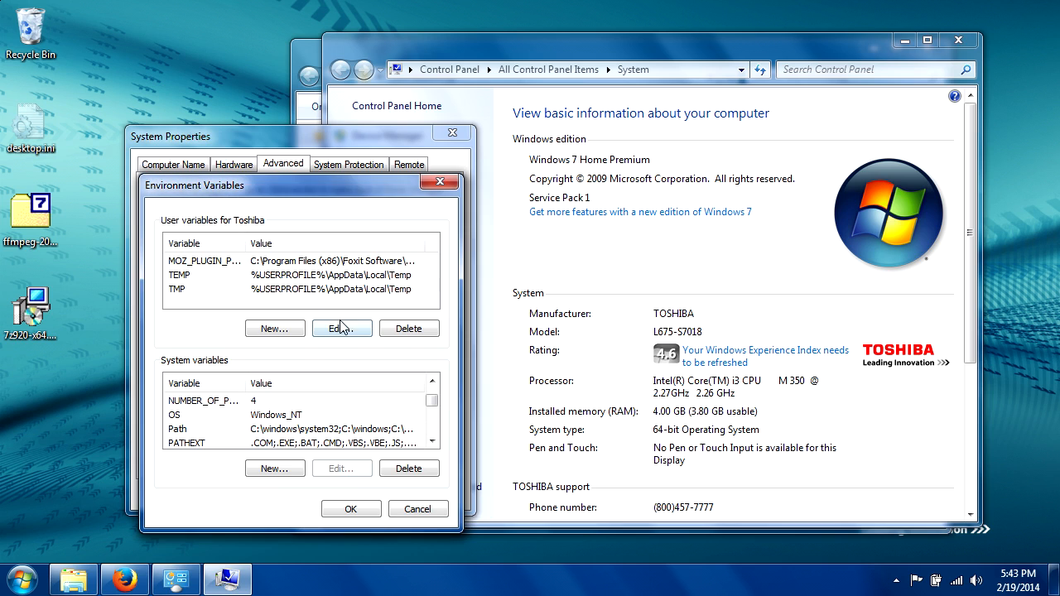
pyautogui.click(353, 503)
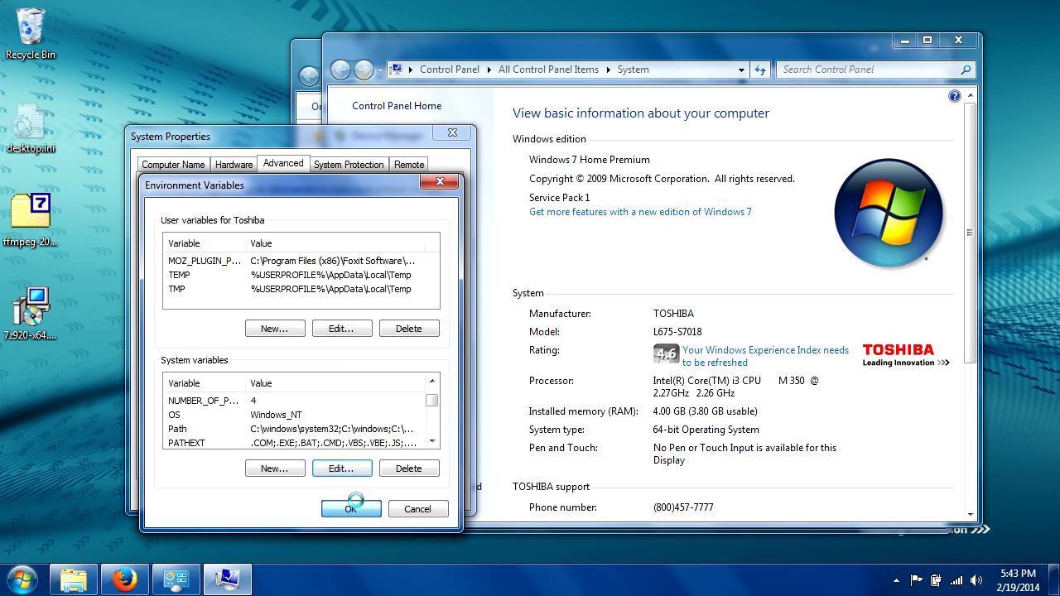
pyautogui.click(320, 499)
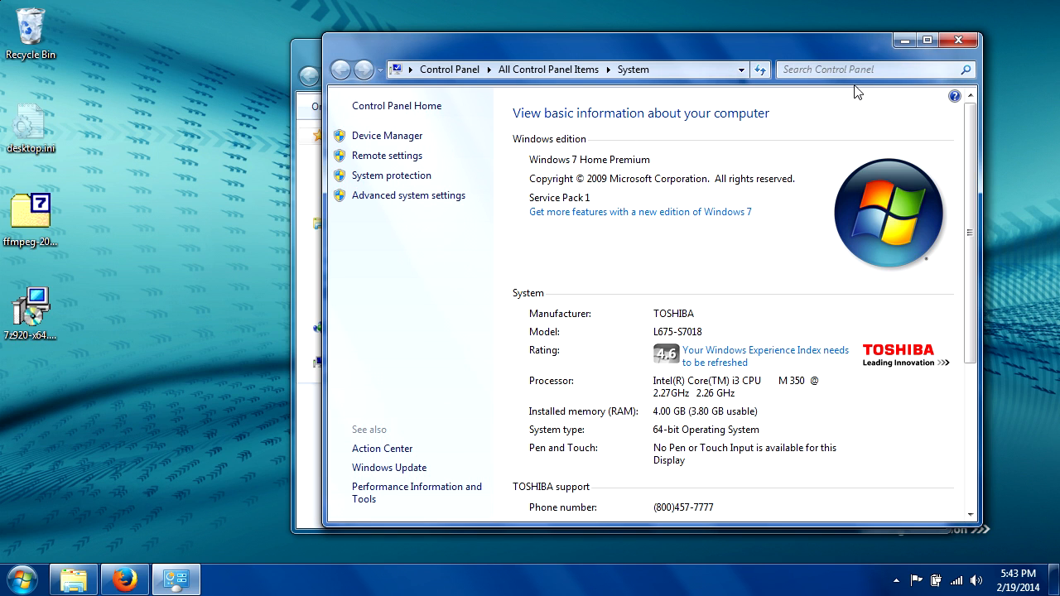
pyautogui.click(946, 42)
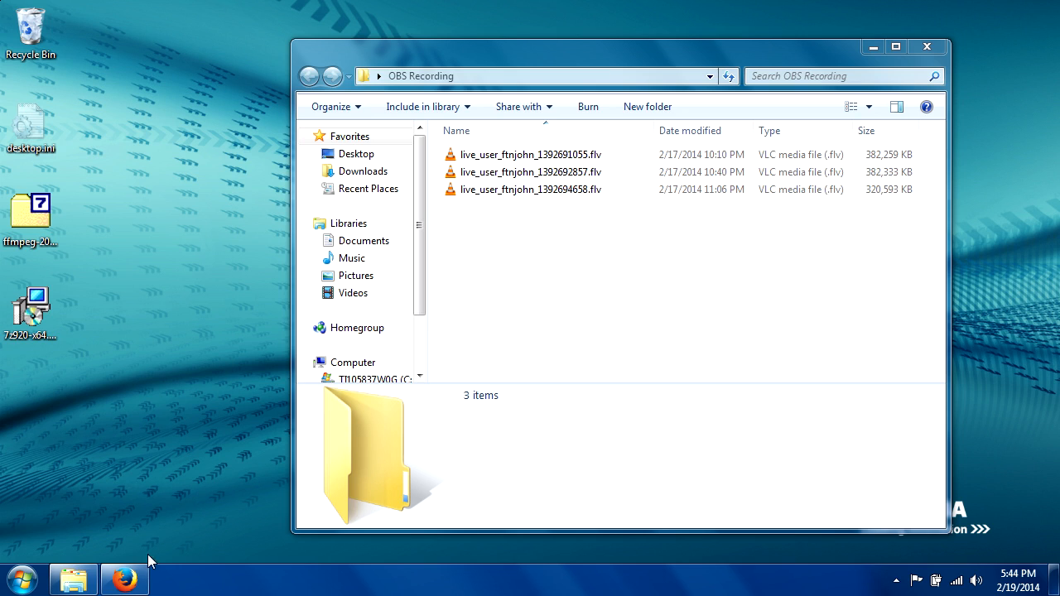
# - Switch to Firefox and open the bookmarked Open Broadcaster Software forum guide on converting FLVs to MP4
pyautogui.moveTo(134, 582)
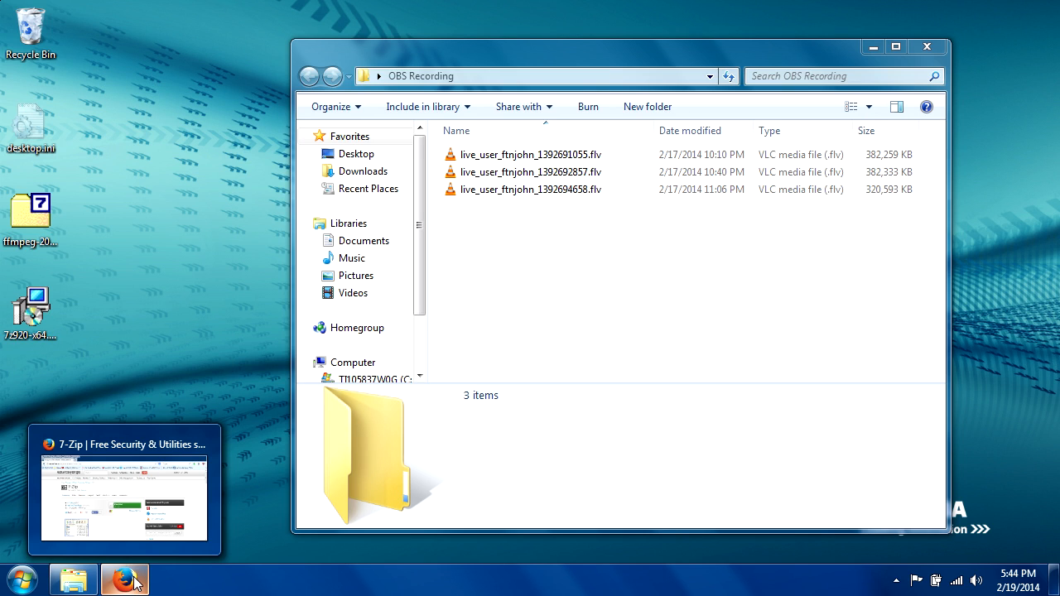
pyautogui.click(134, 582)
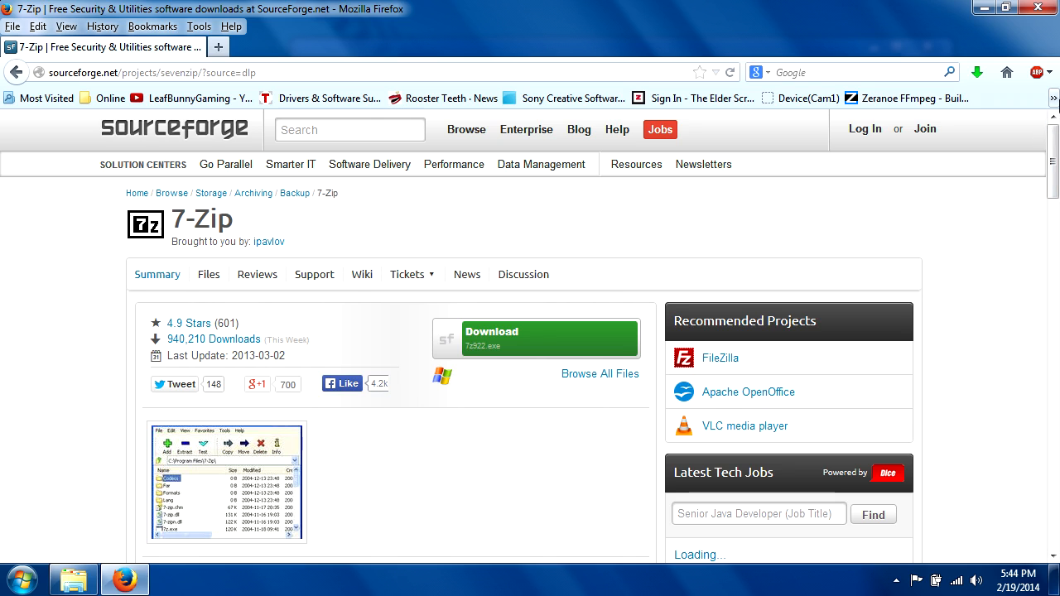
pyautogui.click(1053, 99)
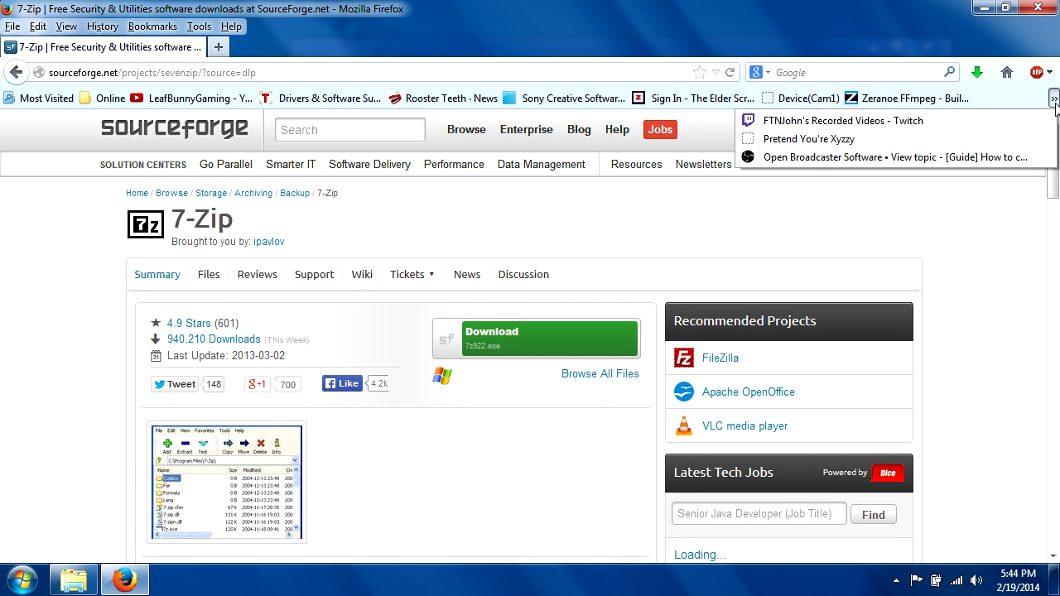
pyautogui.click(958, 159)
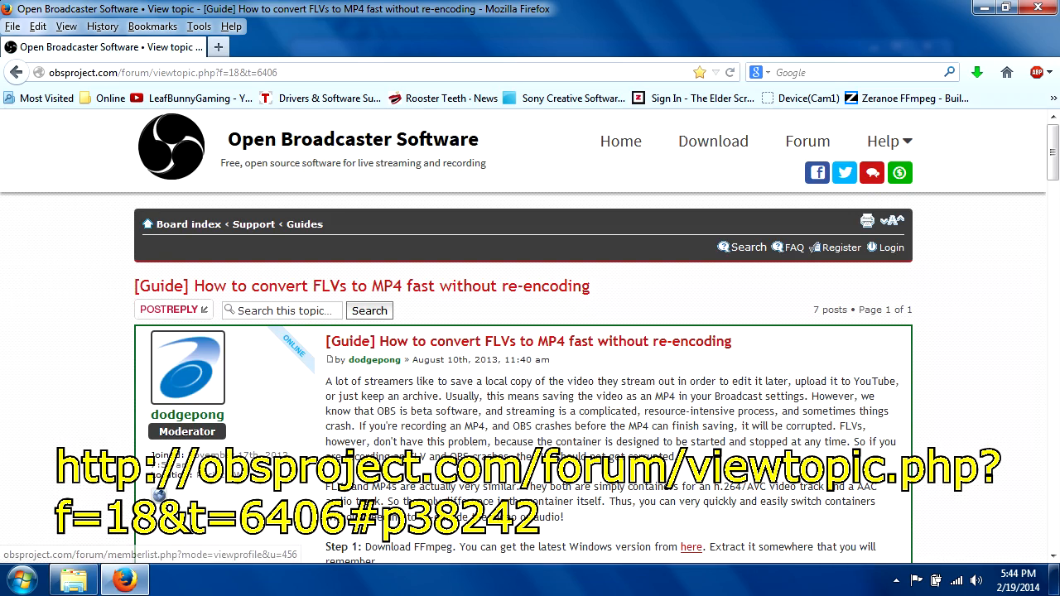
# - Copy the entire batch code under "So here is the batch" in the forum thread, and minimize the browser
pyautogui.scroll(-2, 426, 395)
pyautogui.scroll(-4, 426, 395)
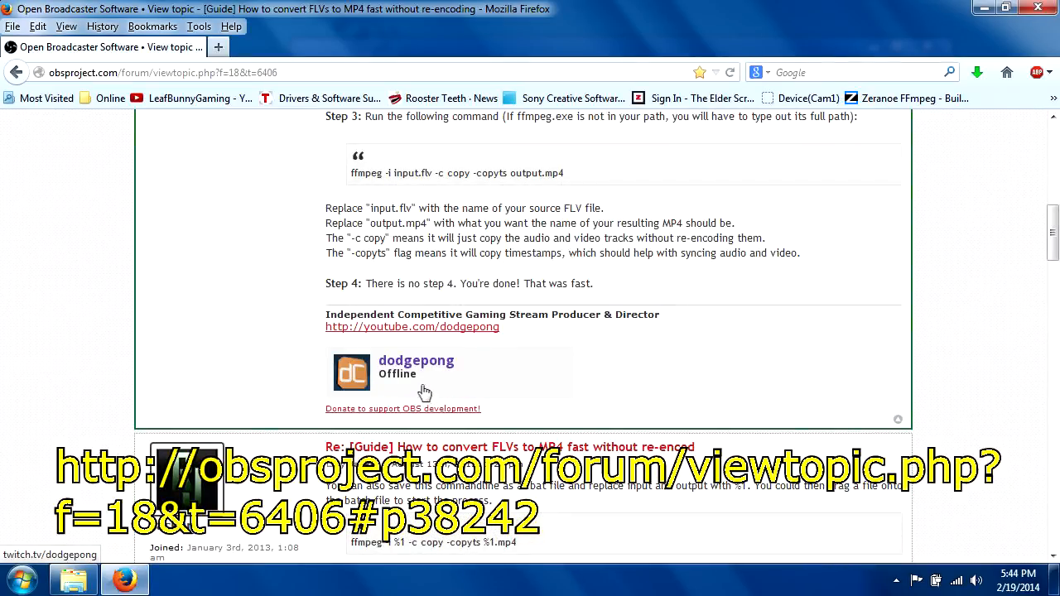
pyautogui.scroll(-8, 422, 394)
pyautogui.scroll(-3, 427, 395)
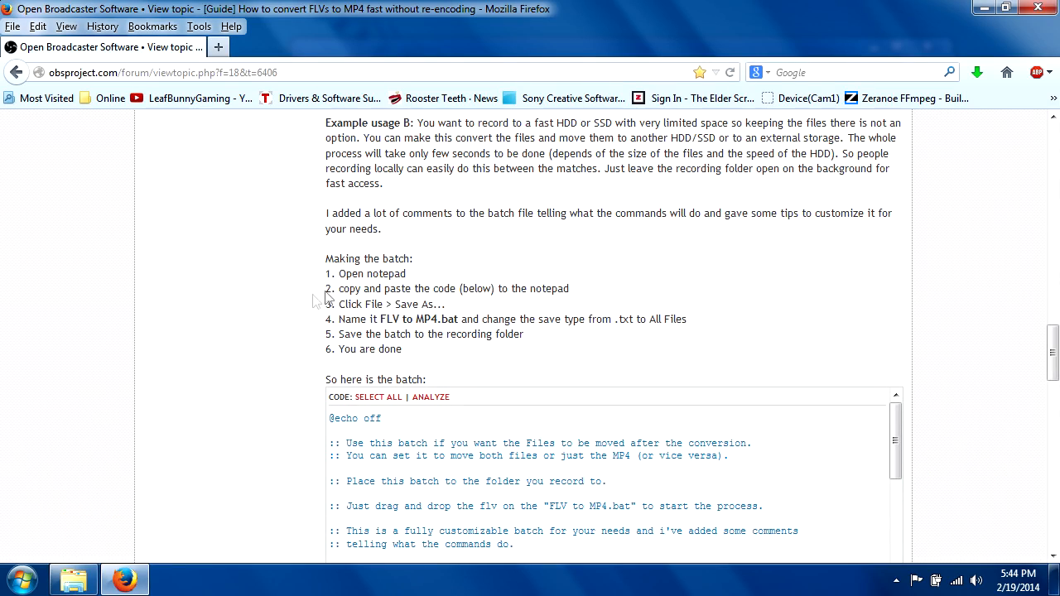
pyautogui.scroll(-1, 317, 301)
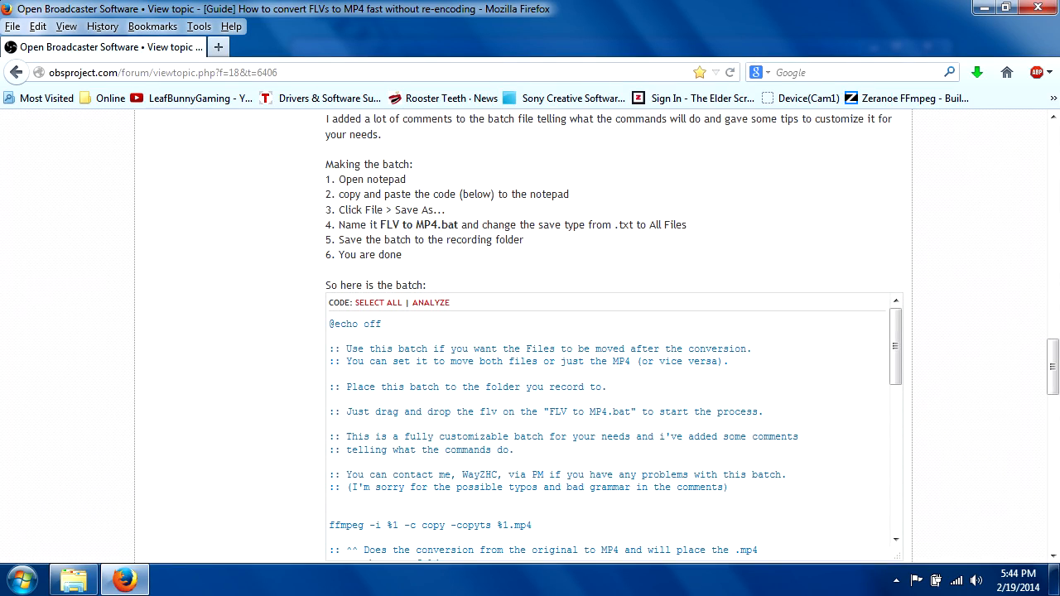
pyautogui.scroll(-1, 306, 212)
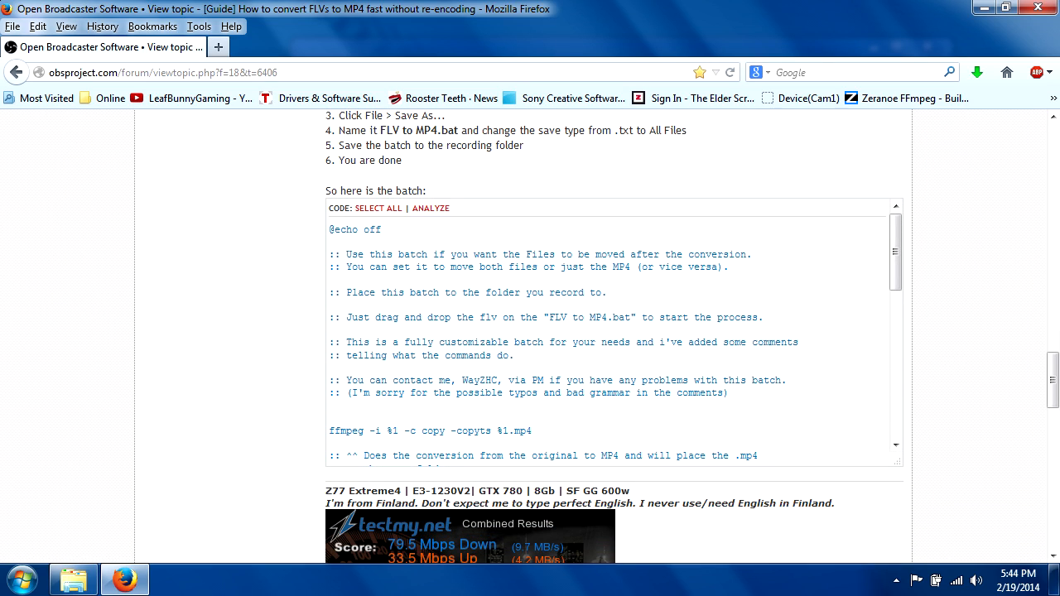
pyautogui.scroll(-4, 476, 379)
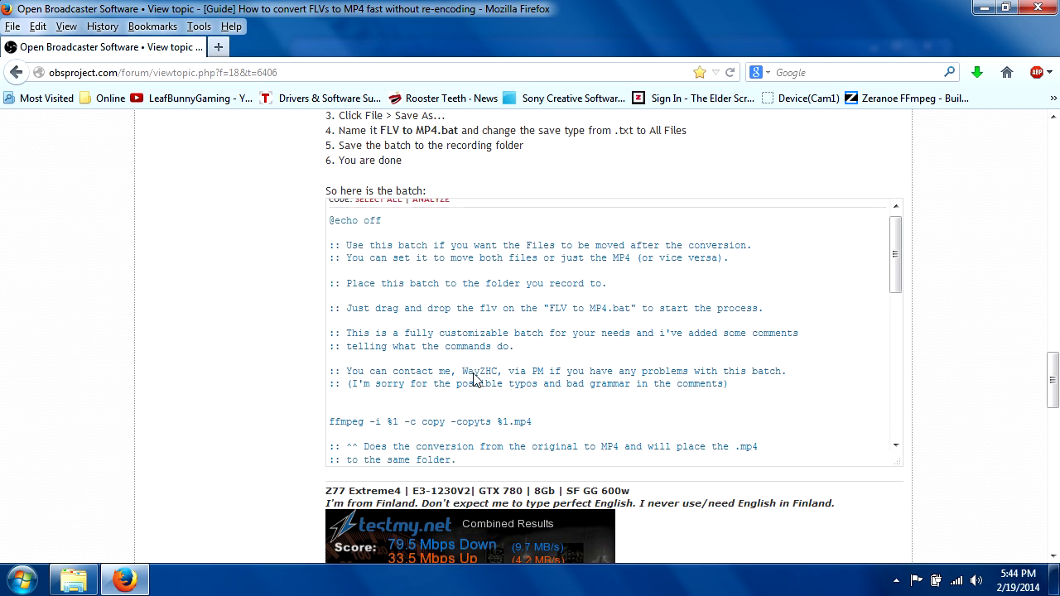
pyautogui.scroll(5, 335, 261)
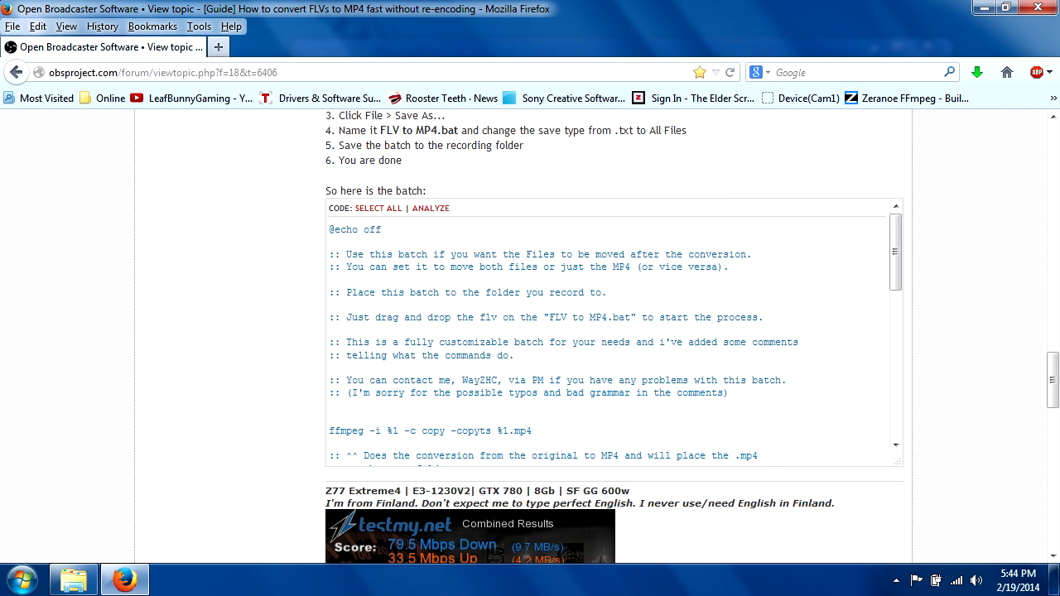
pyautogui.click(381, 212)
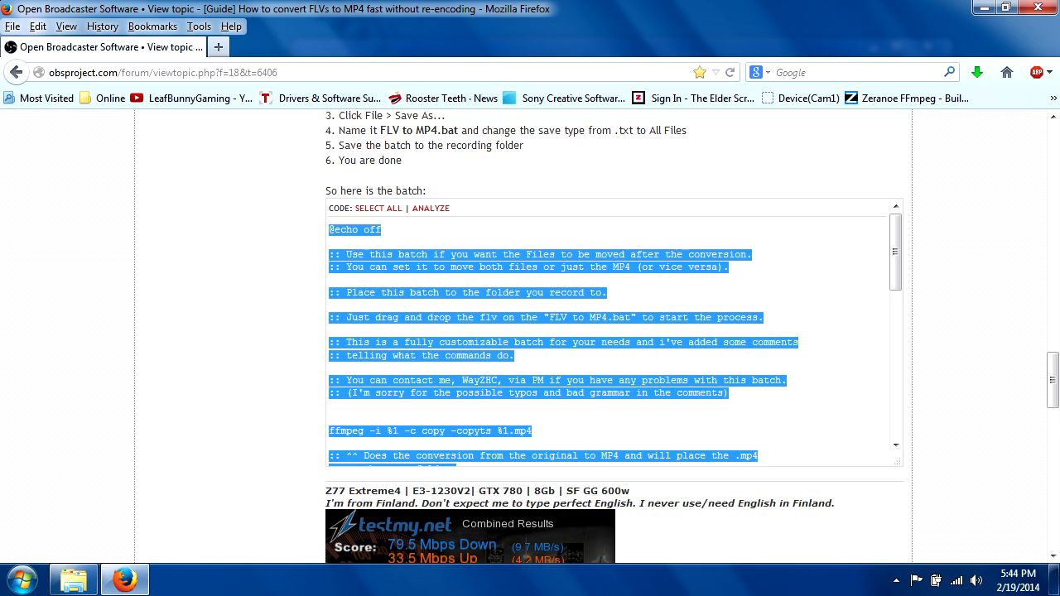
pyautogui.rightClick(381, 258)
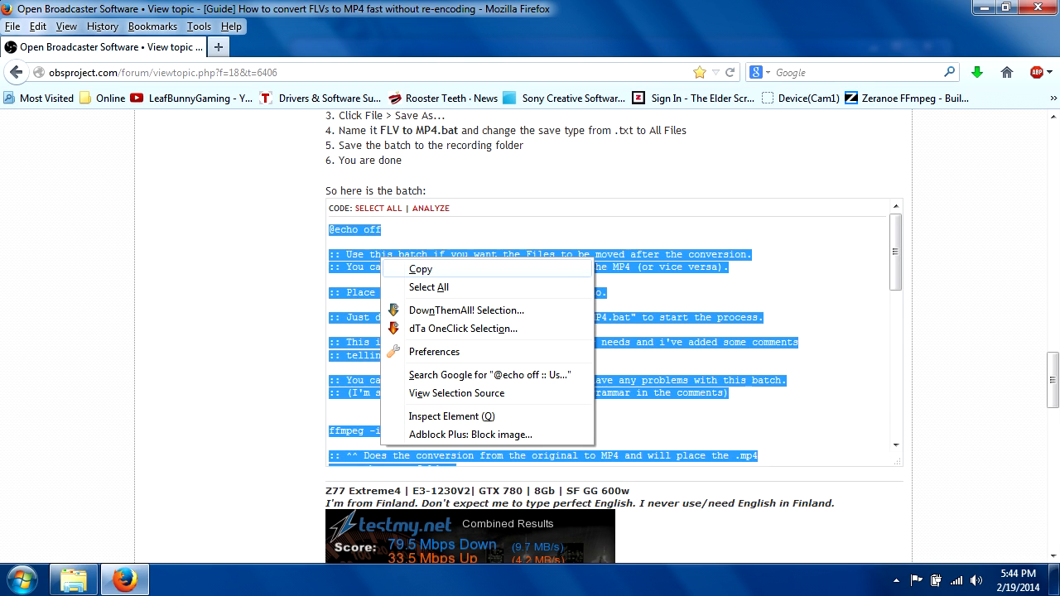
pyautogui.click(420, 269)
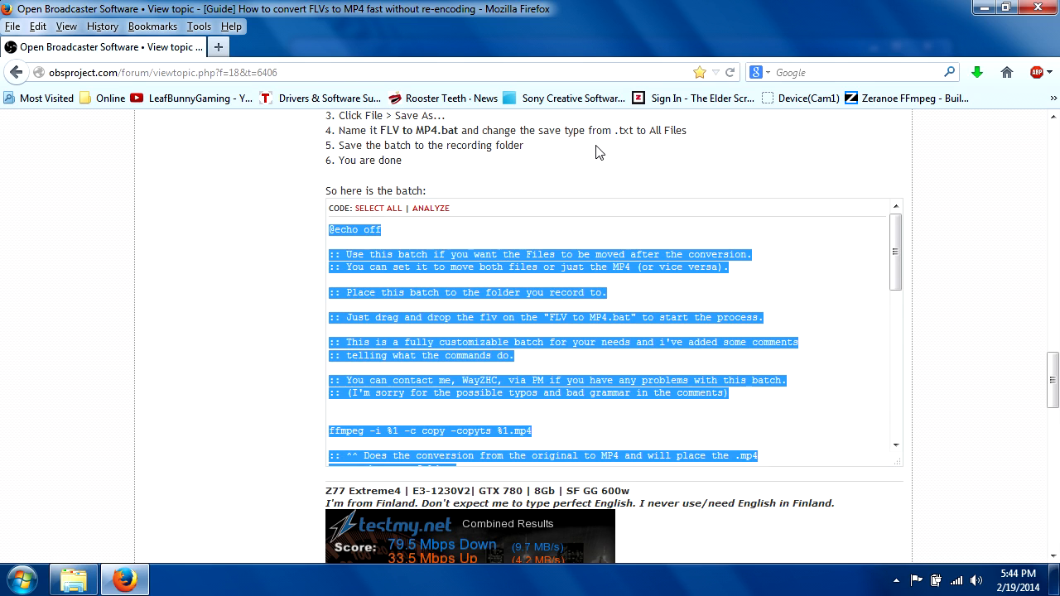
pyautogui.click(979, 8)
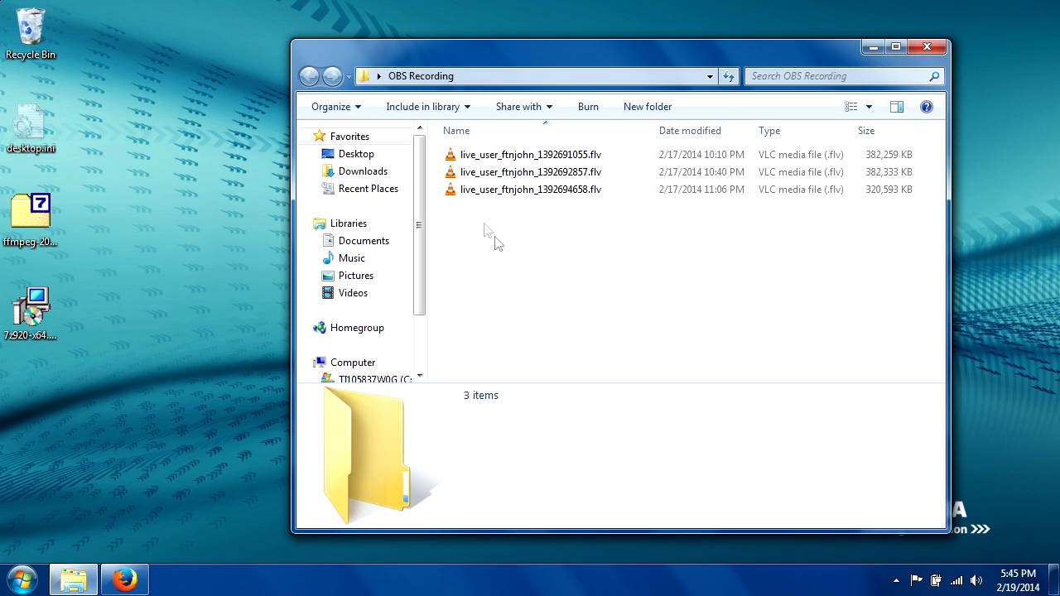
# - Create a text document named FLV Convert.txt in the OBS Recording folder and open it in Notepad
pyautogui.rightClick(479, 302)
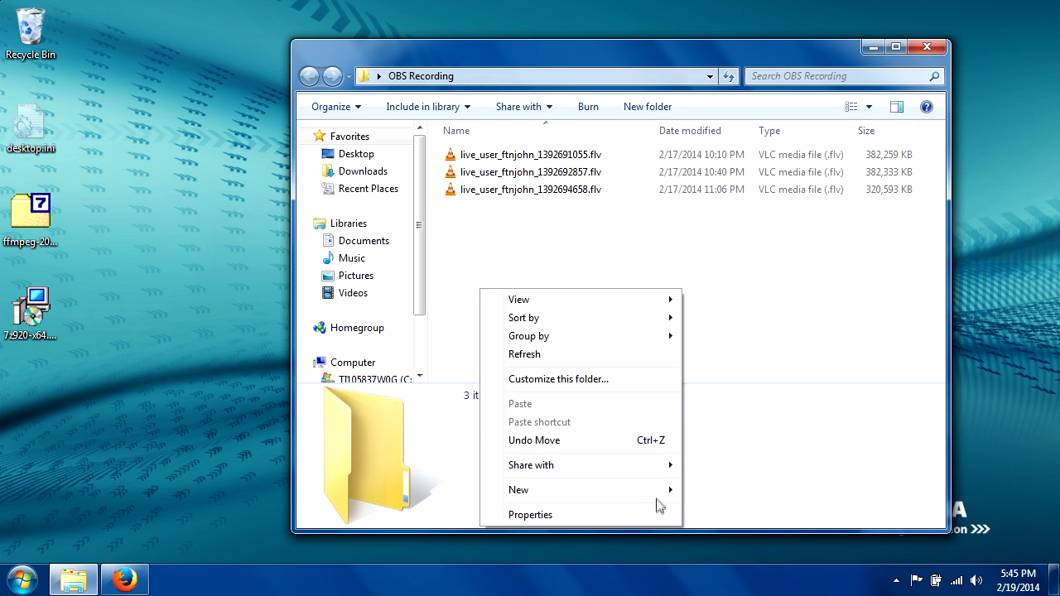
pyautogui.moveTo(661, 495)
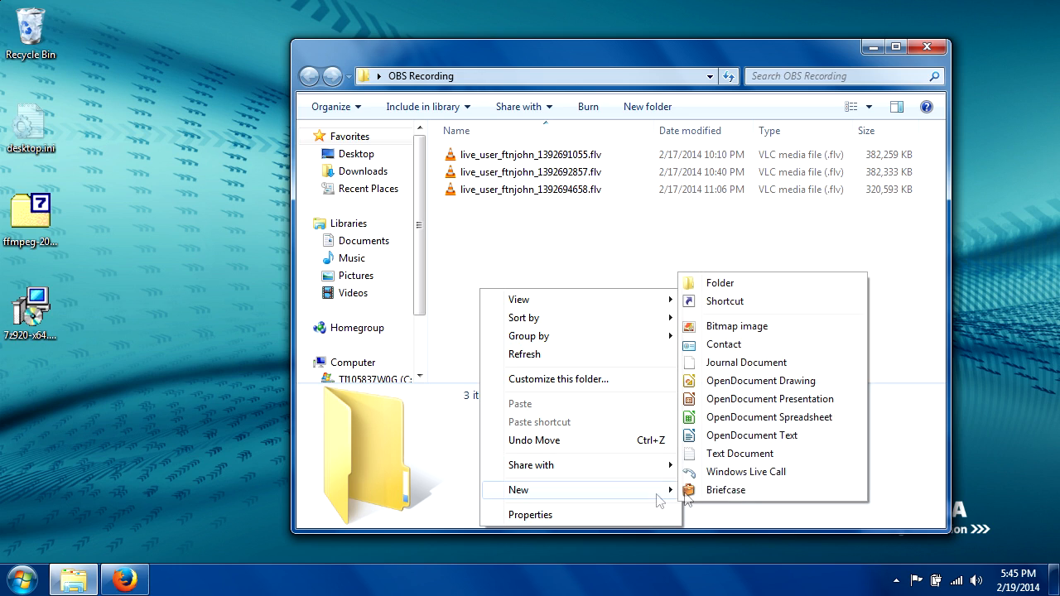
pyautogui.click(758, 453)
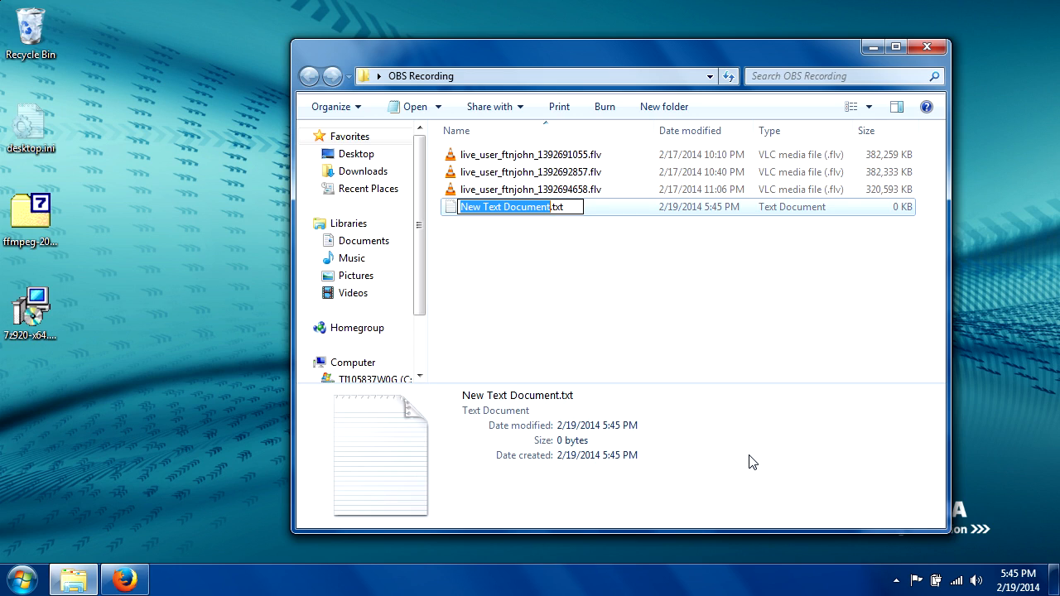
pyautogui.write('FLV Convert')
pyautogui.click(523, 295)
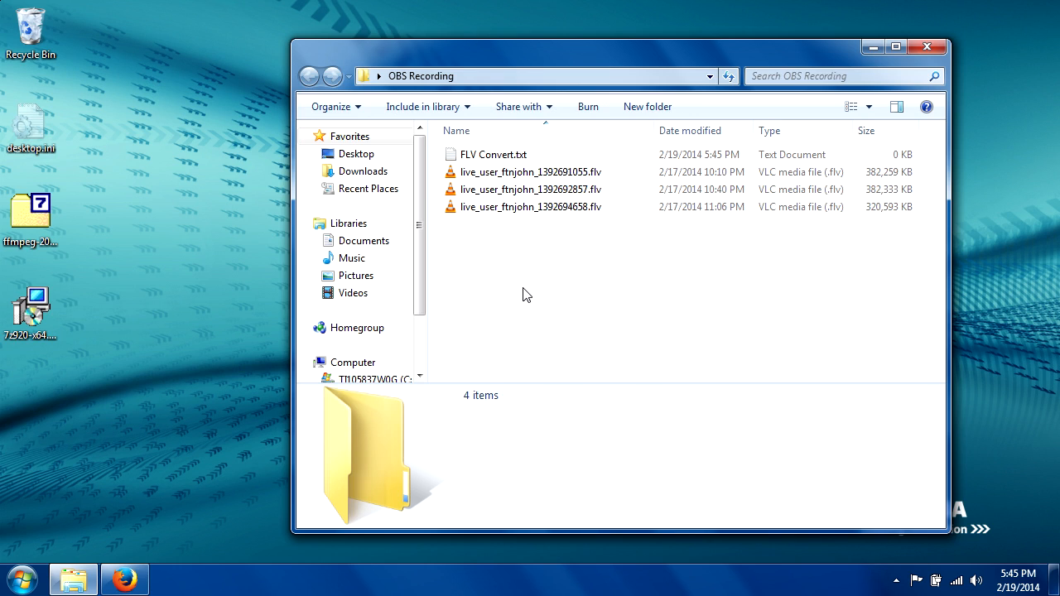
pyautogui.doubleClick(476, 164)
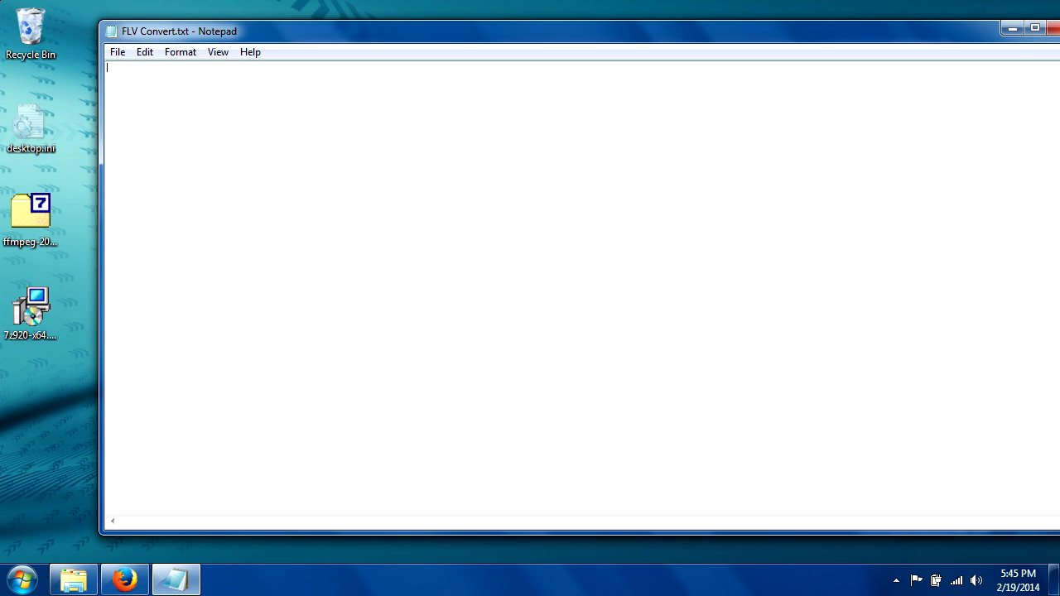
# - Paste the copied batch code into the empty FLV Convert.txt document and look over its comments
pyautogui.click(146, 53)
pyautogui.click(157, 133)
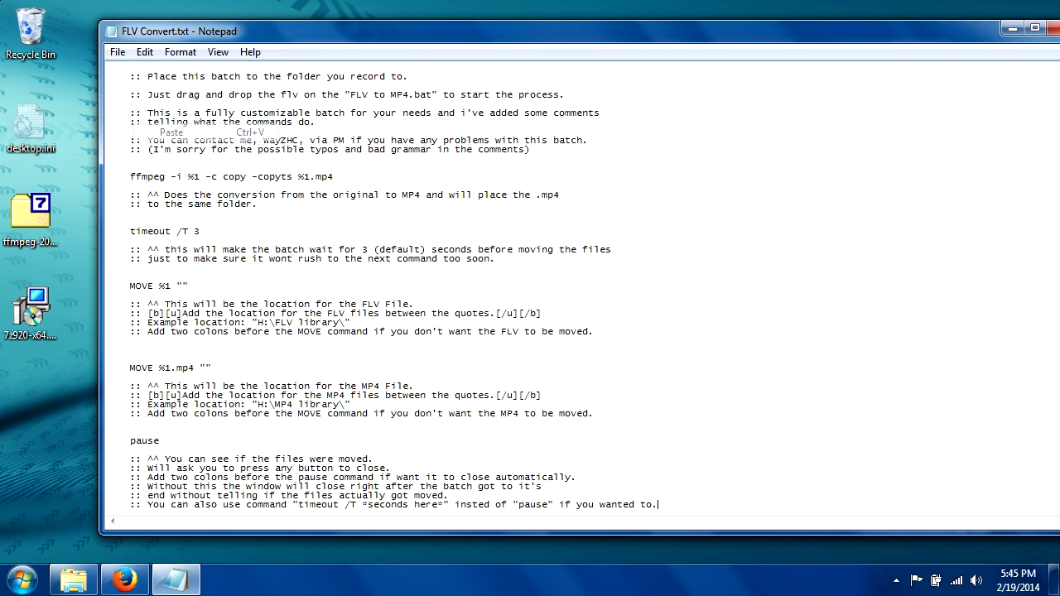
pyautogui.scroll(2, 392, 287)
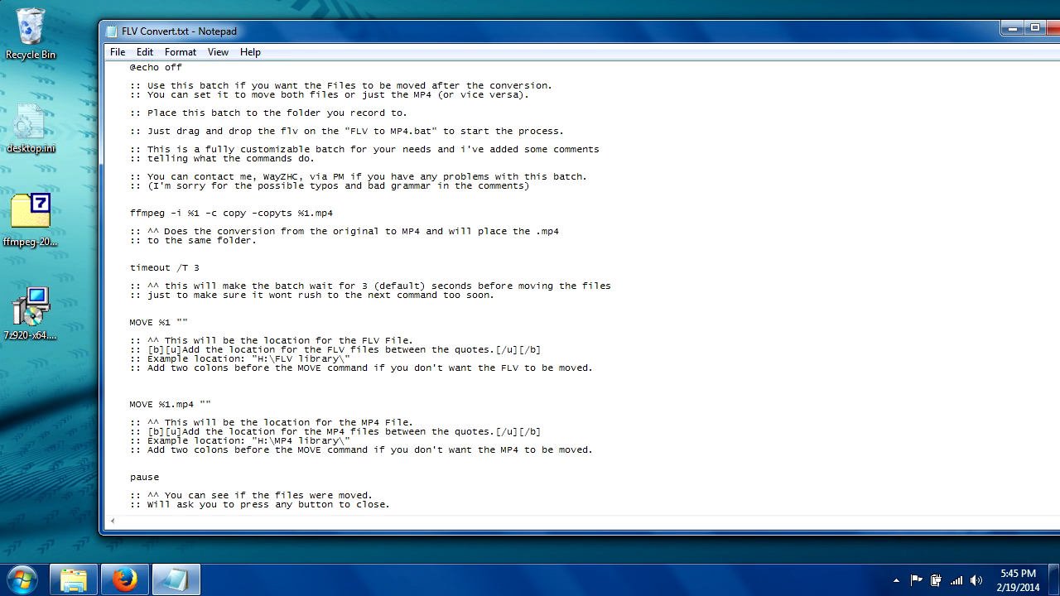
pyautogui.scroll(-2, 392, 286)
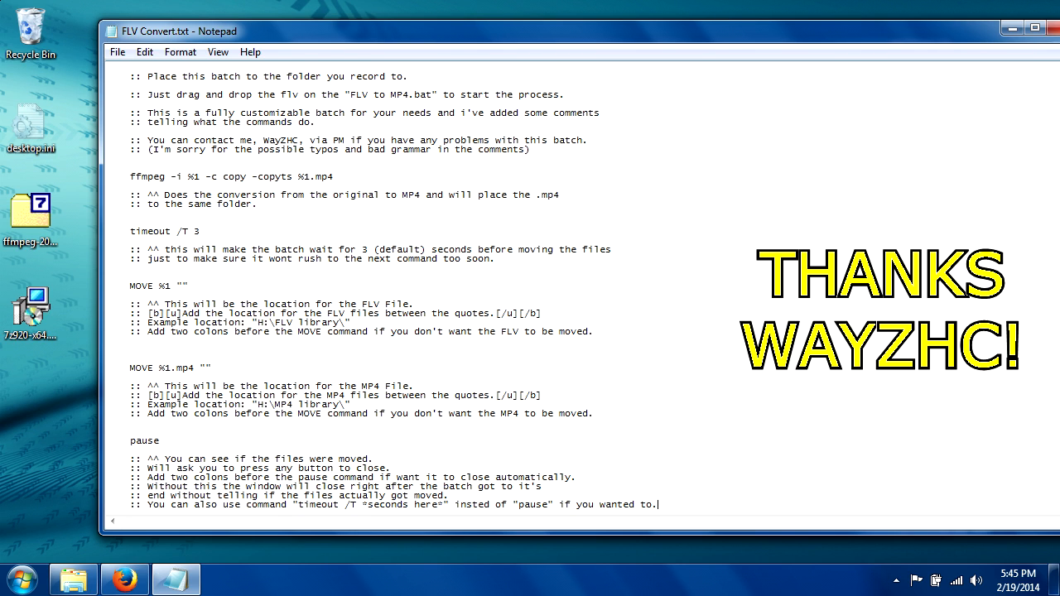
pyautogui.moveTo(258, 140); pyautogui.dragTo(299, 140)
# - Comment out both MOVE commands, for the FLV and the MP4 file, by putting :: in front of each
pyautogui.click(143, 313)
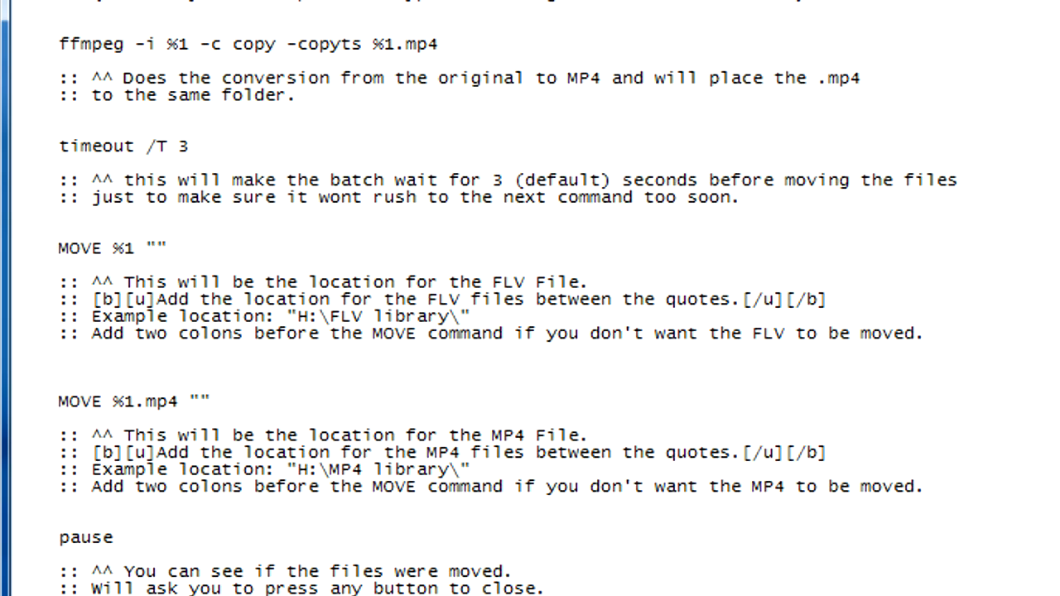
pyautogui.write('::')
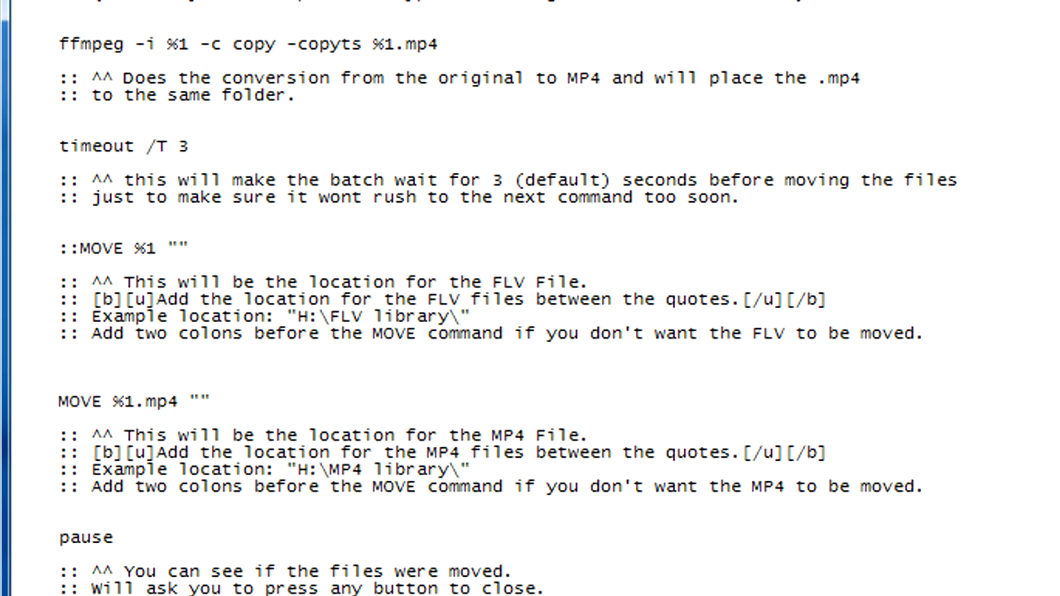
pyautogui.write('::')
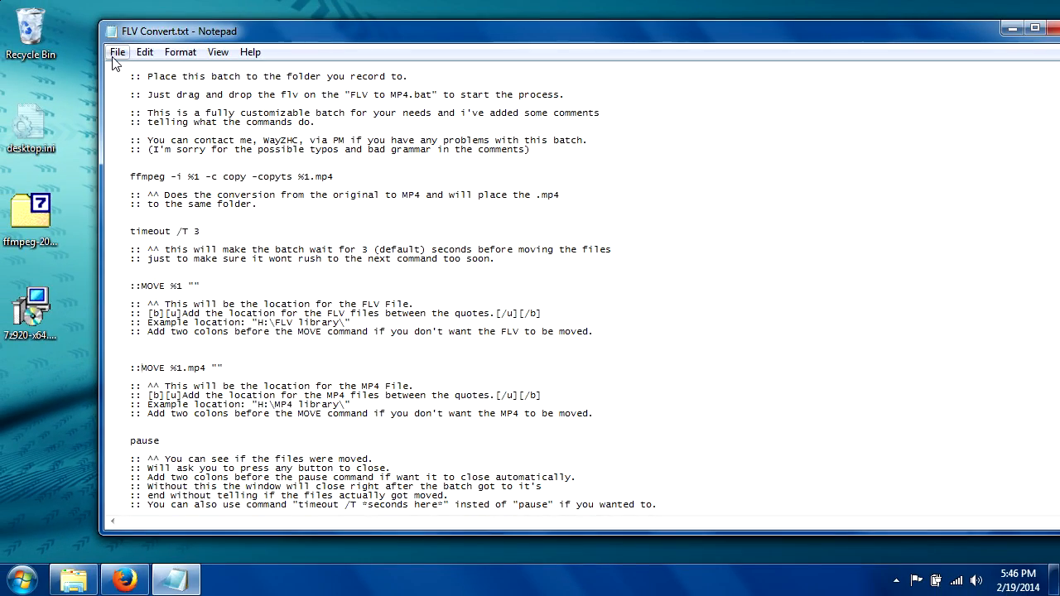
# - Save a copy of the document as FLV Convert.bat in the OBS Recording folder with file type All Files, and close Notepad
pyautogui.click(116, 52)
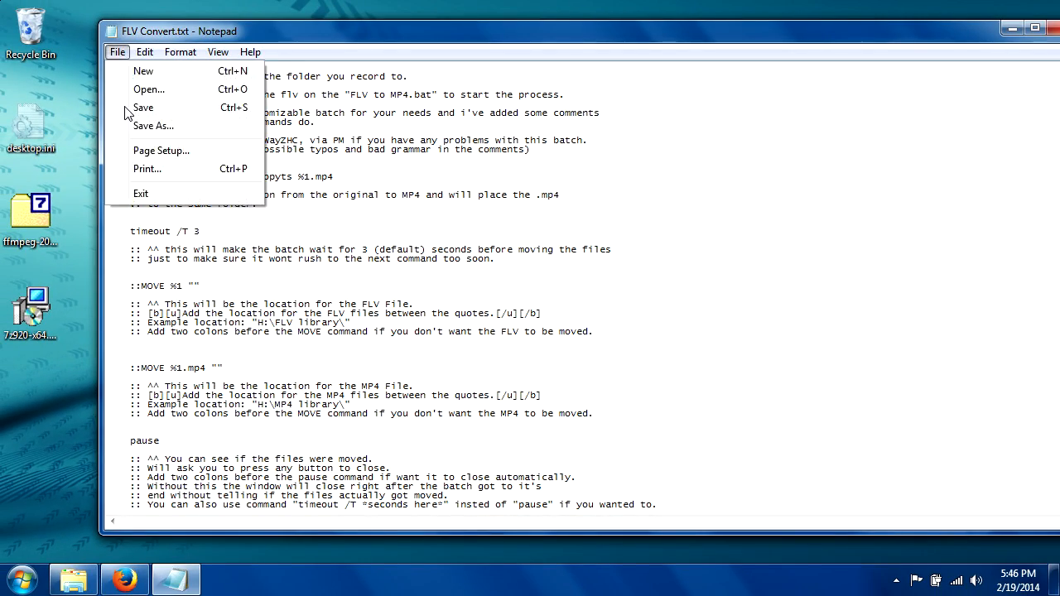
pyautogui.click(149, 127)
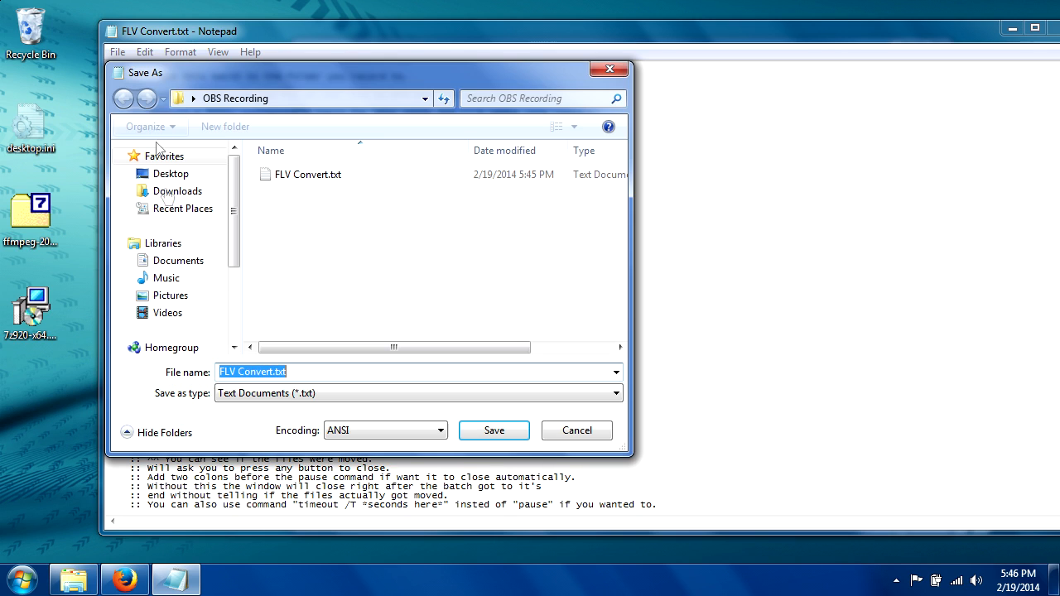
pyautogui.click(288, 395)
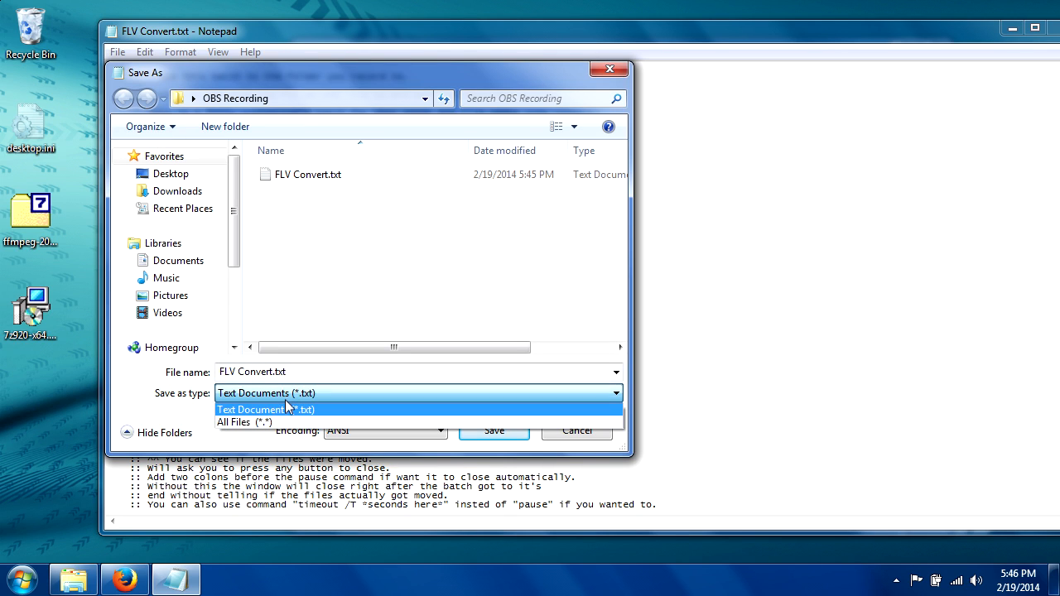
pyautogui.click(282, 423)
pyautogui.doubleClick(281, 372)
pyautogui.click(286, 372)
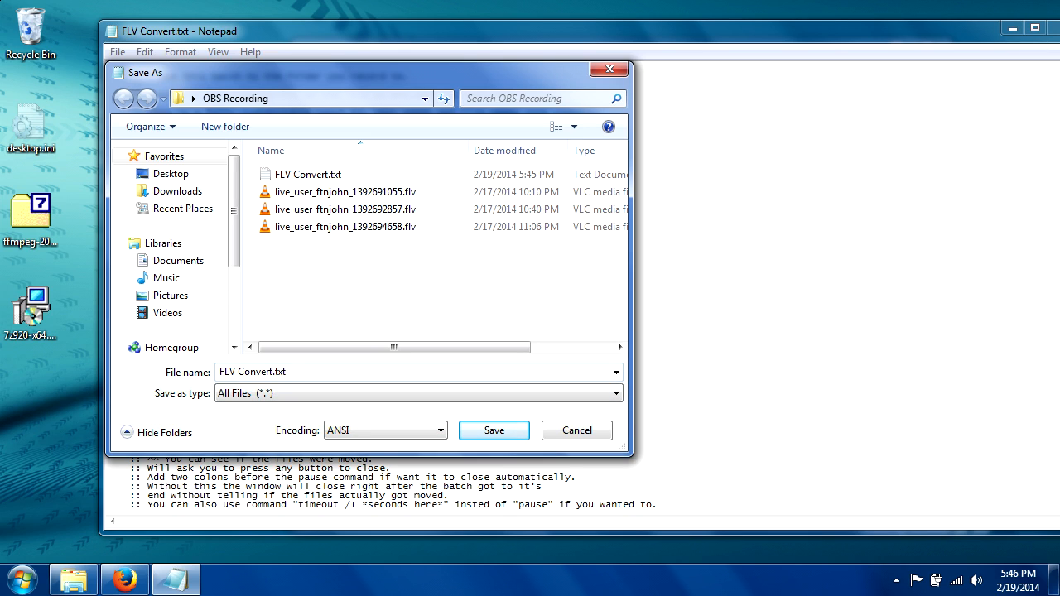
pyautogui.press('BackSpace')
pyautogui.press('BackSpace')
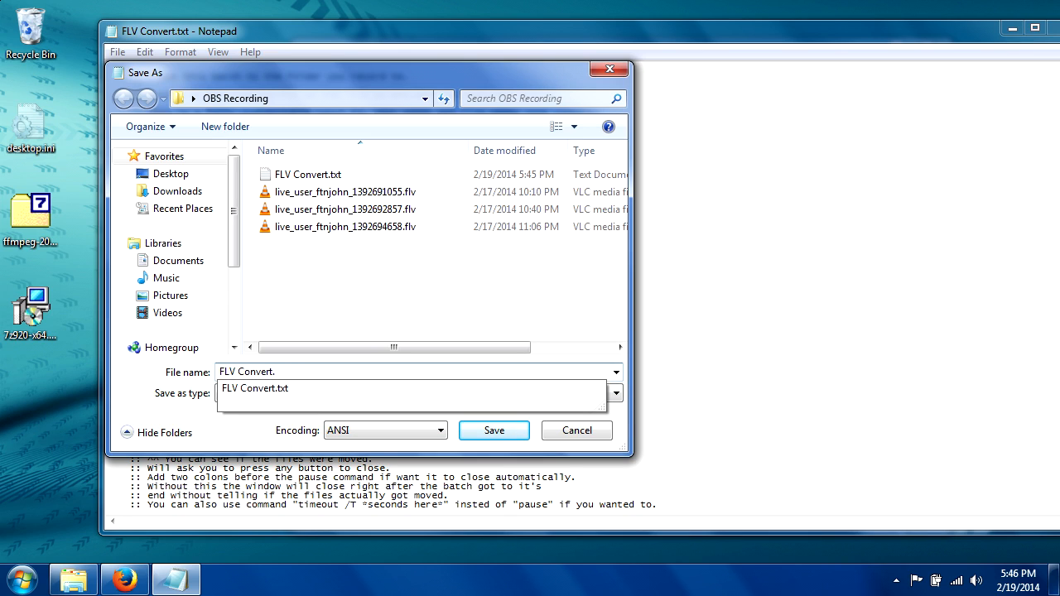
pyautogui.write('b')
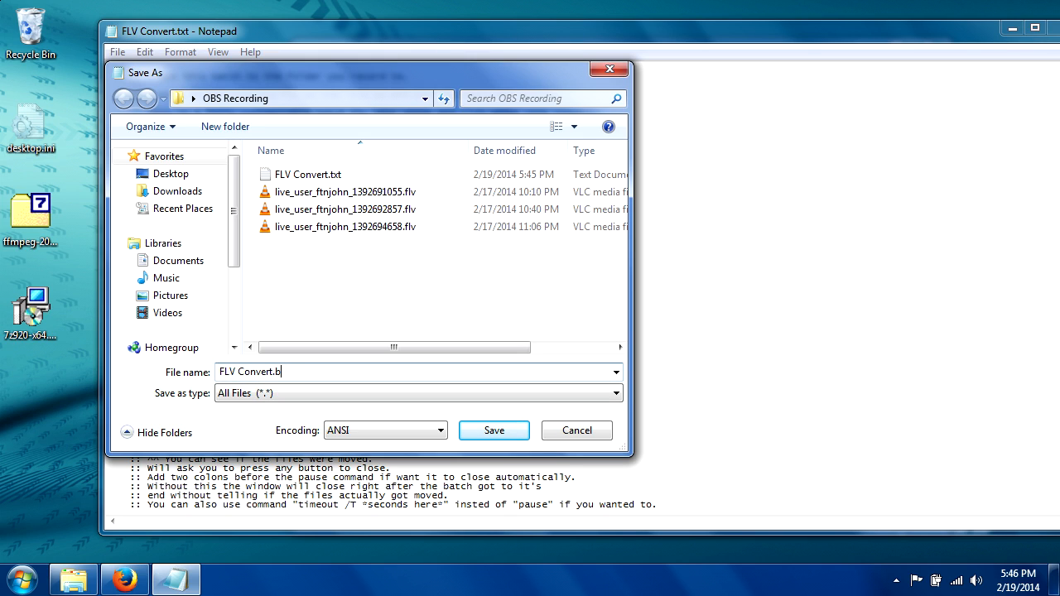
pyautogui.write('at')
pyautogui.click(494, 432)
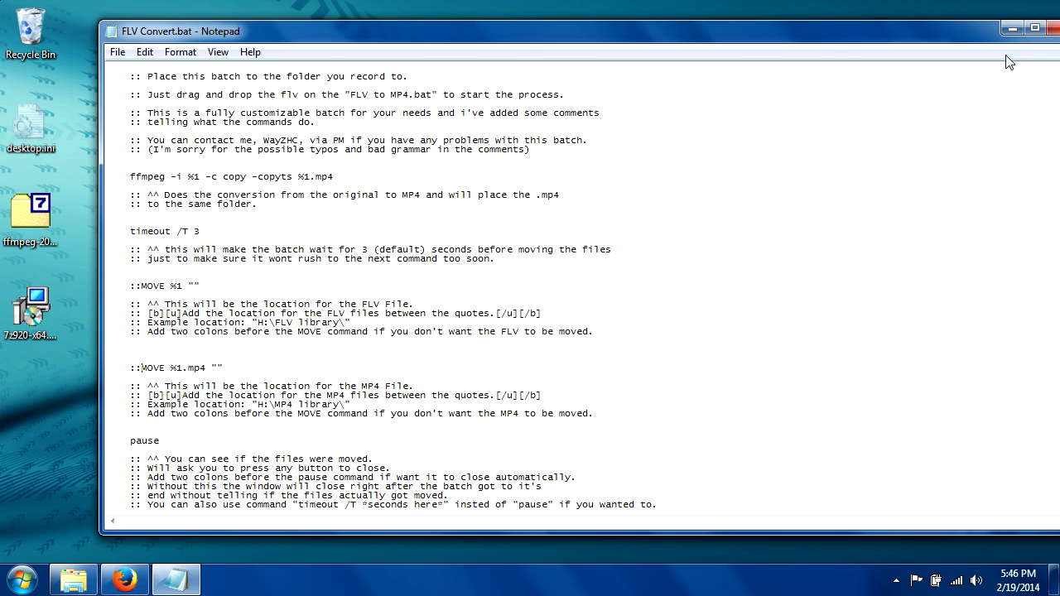
pyautogui.click(1054, 32)
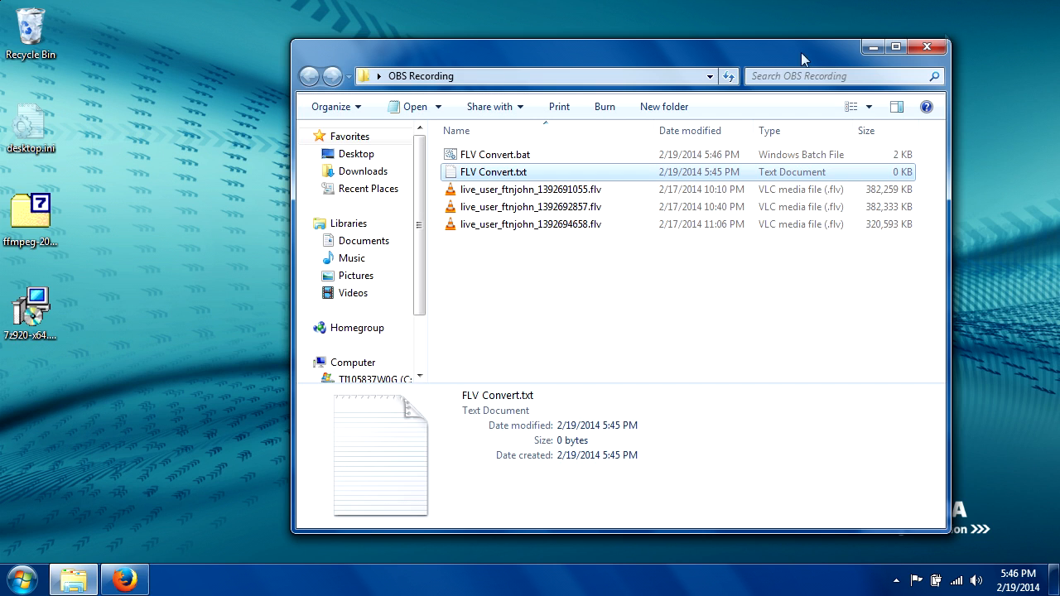
# - Delete the leftover FLV Convert.txt file from the OBS Recording folder
pyautogui.rightClick(486, 172)
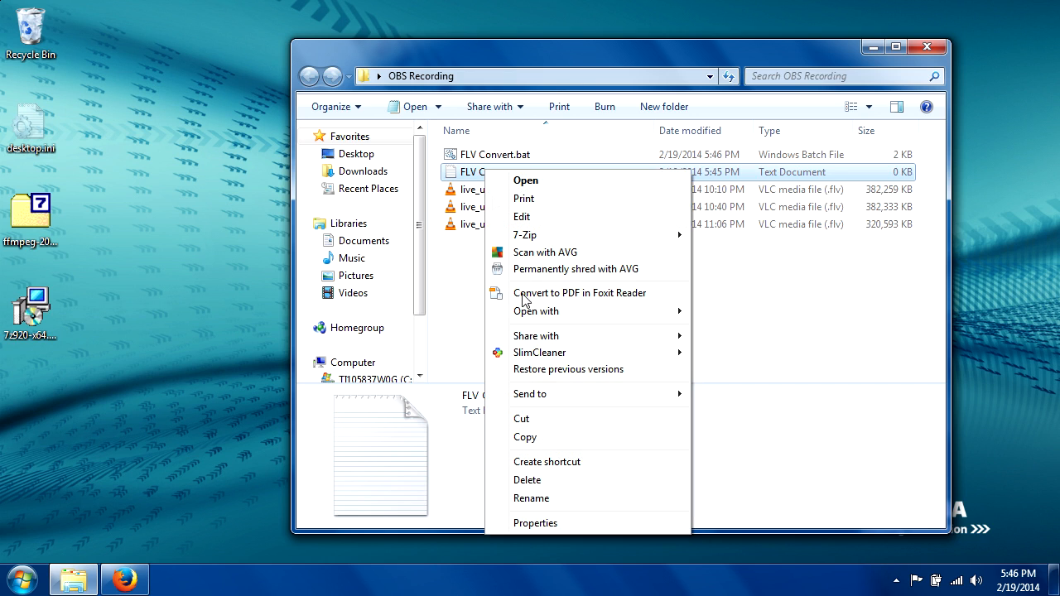
pyautogui.click(591, 481)
pyautogui.click(598, 358)
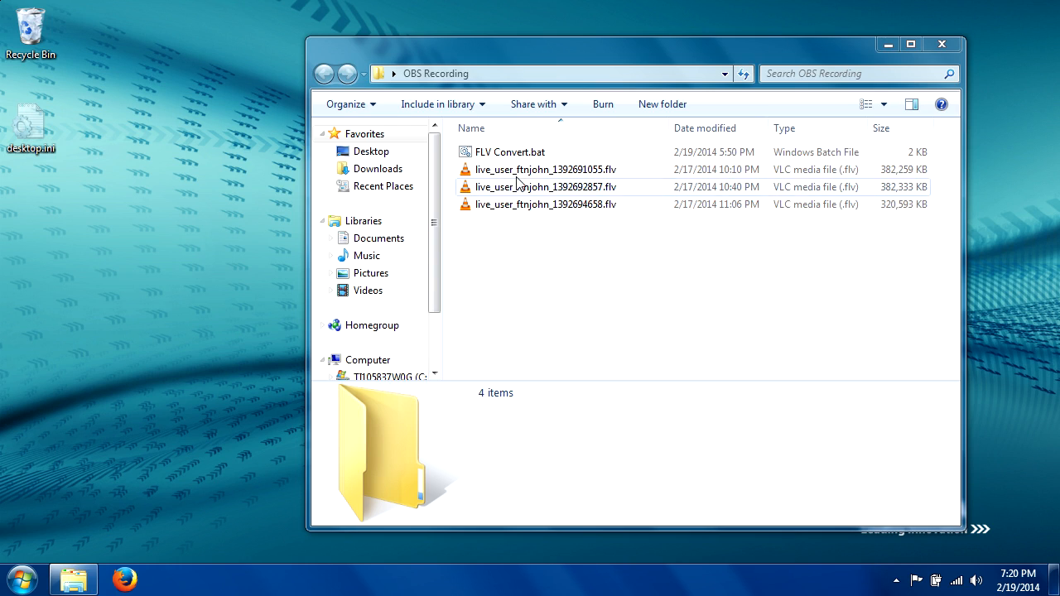
pyautogui.moveTo(530, 174); pyautogui.dragTo(512, 154)
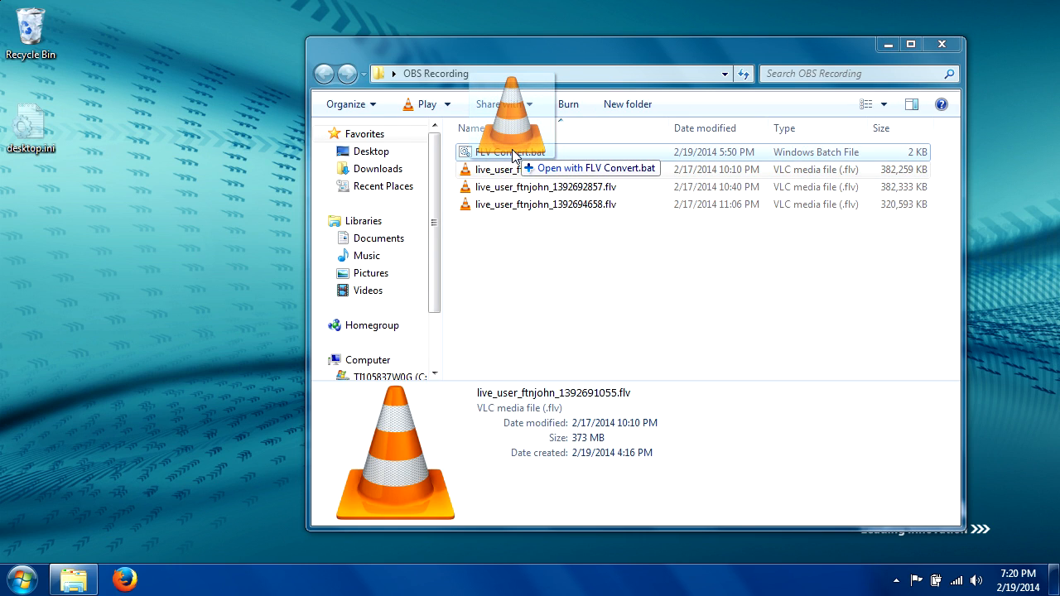
pyautogui.moveTo(512, 155); pyautogui.dragTo(514, 156)
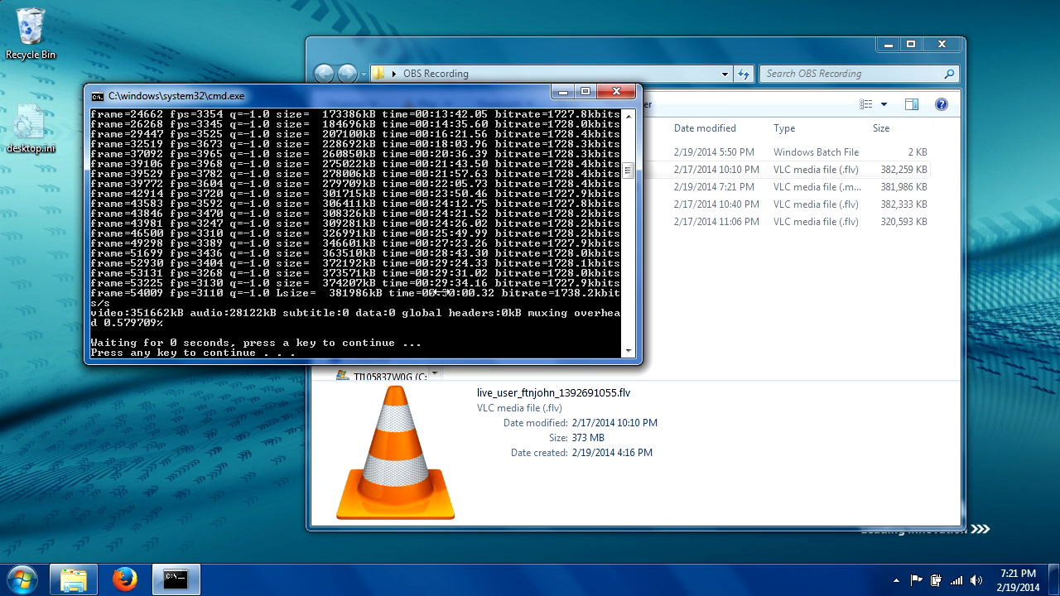
pyautogui.press('Return')
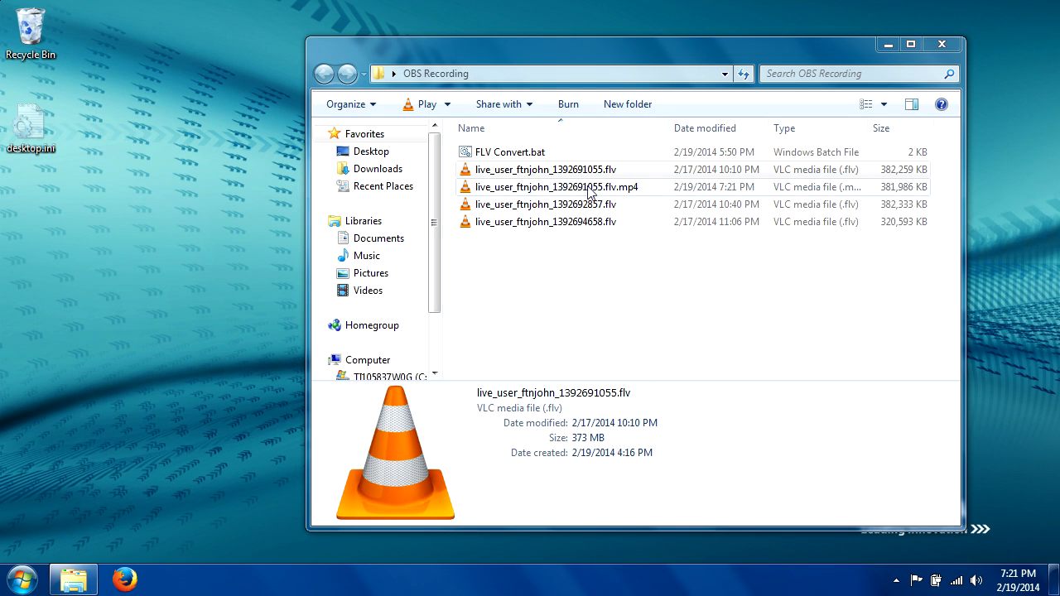
pyautogui.click(654, 190)
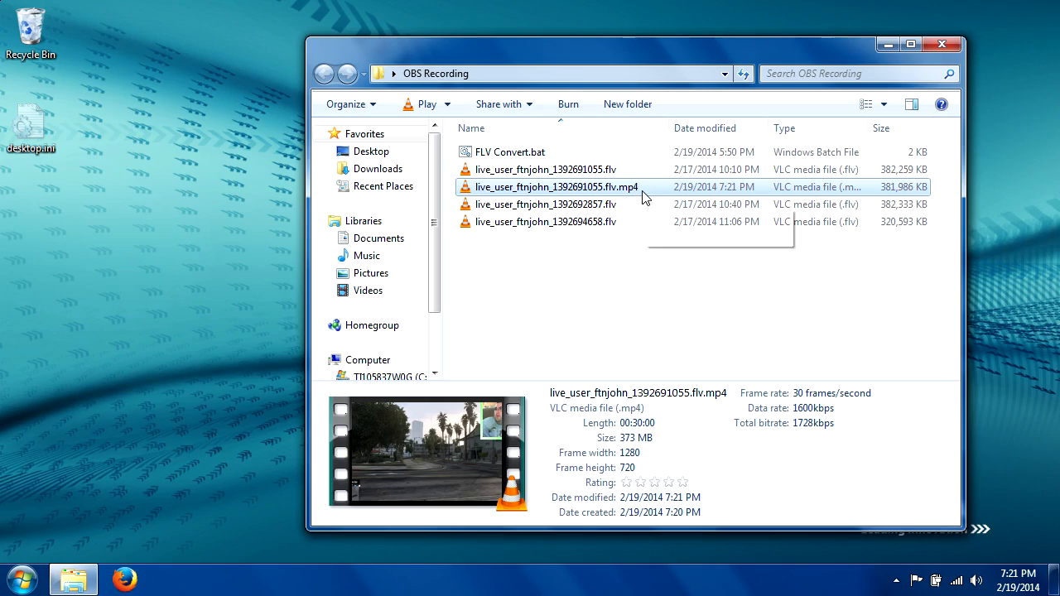